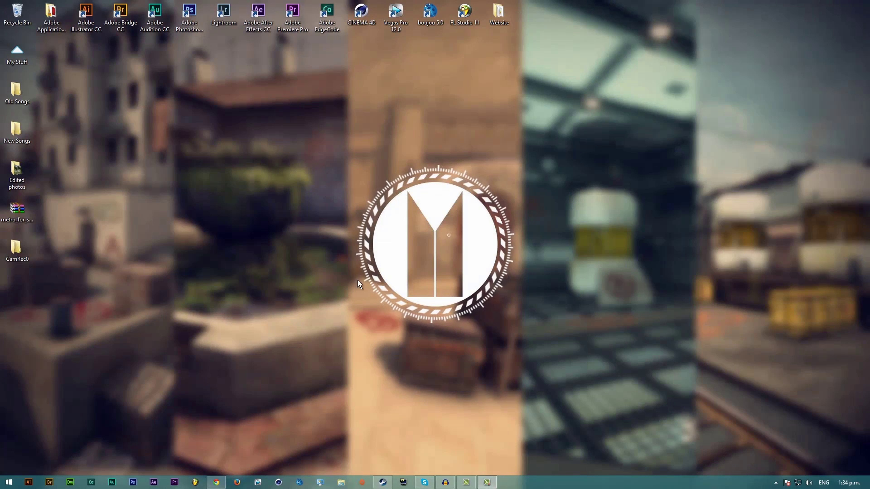
Switch to Steam and examine the default look of the library, friends list and a chat window, closing both pop-ups
click(383, 481)
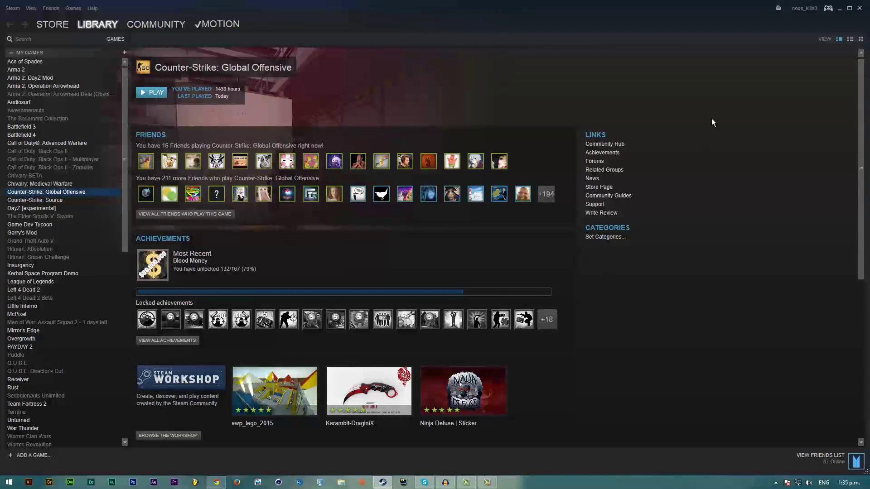
mouse_move(227, 25)
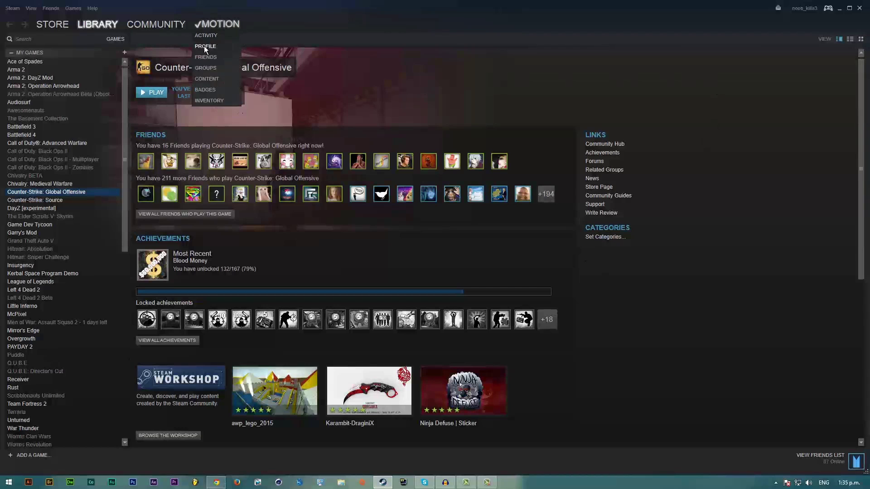
click(807, 453)
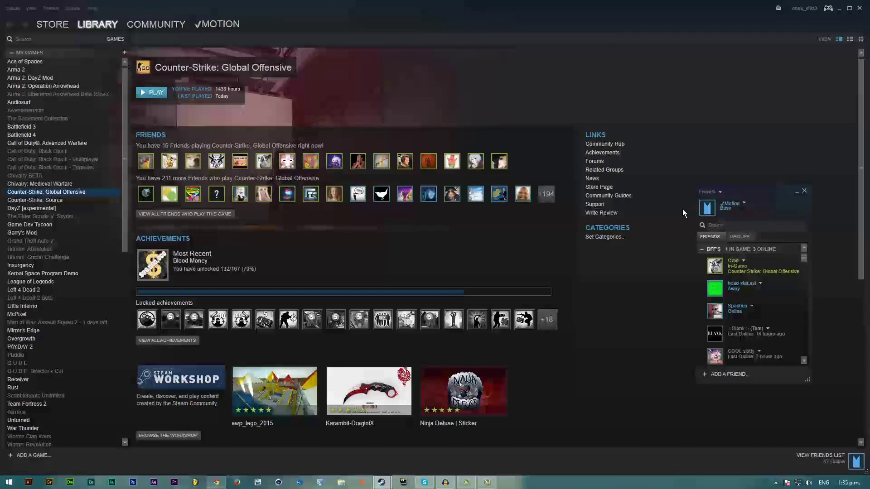
click(743, 261)
click(759, 270)
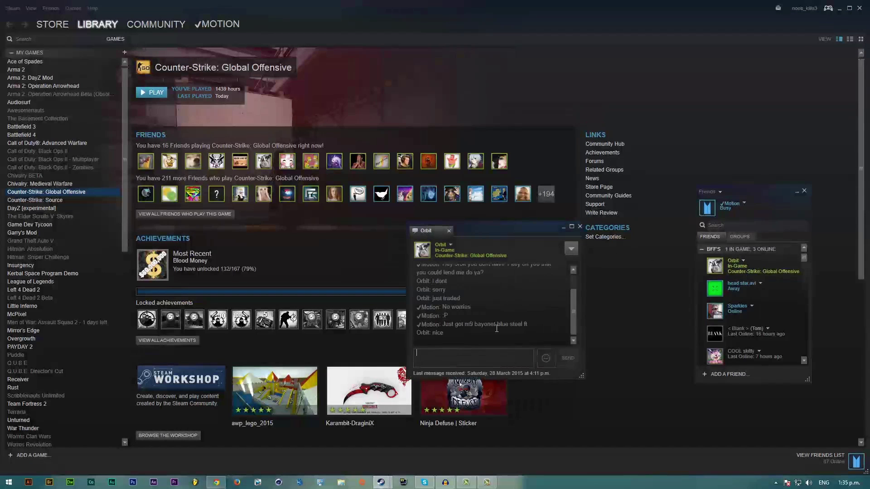
scroll(573, 307, up, 2)
scroll(573, 307, down, 2)
click(579, 227)
click(804, 191)
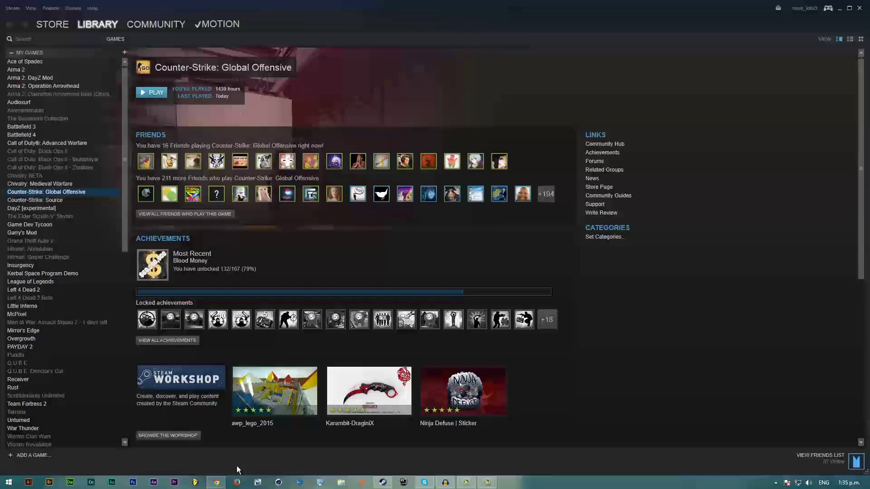
Switch to Chrome and look over the metroforsteam.com page in a maximized window
click(217, 483)
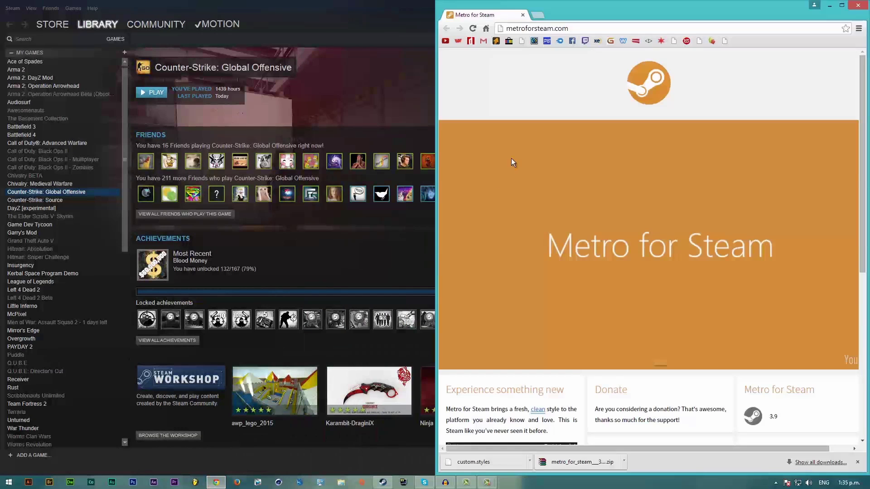
key(super+Up)
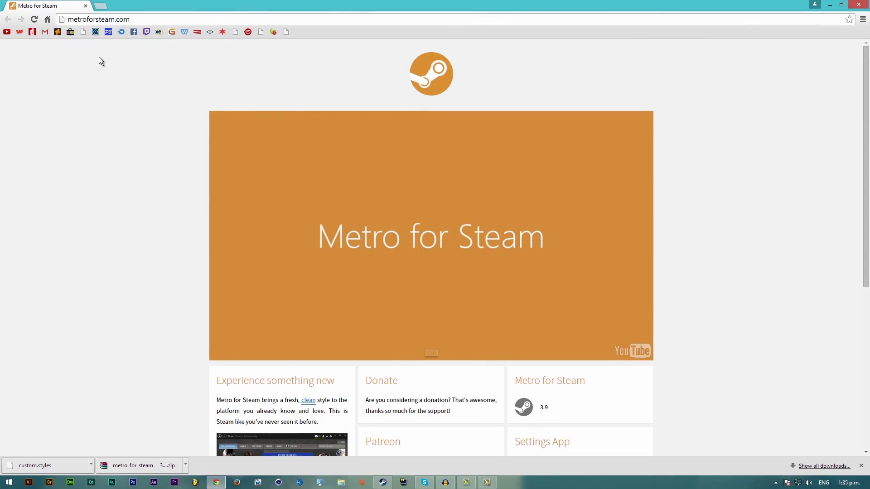
click(138, 19)
click(128, 118)
scroll(119, 219, down, 3)
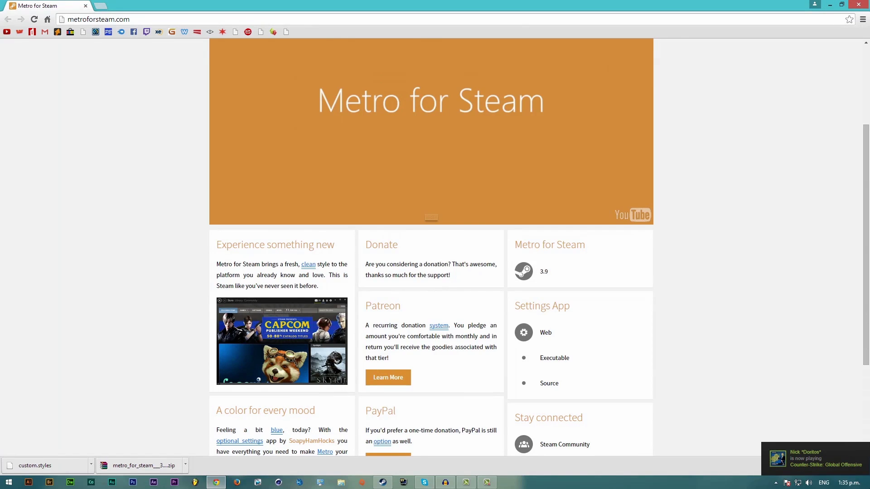
Open the metro_for_steam 3.9 zip archive from the desktop and extract its Metro for Steam folder to the desktop
click(867, 483)
click(16, 219)
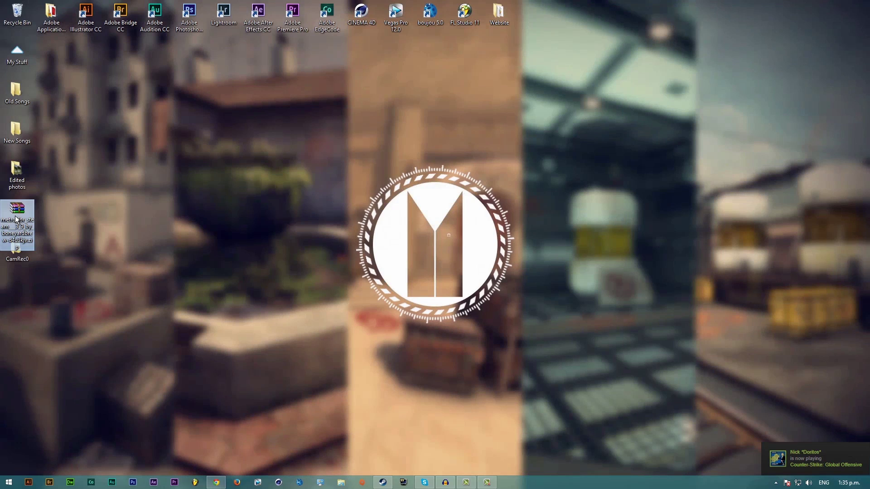
drag(16, 220, 119, 219)
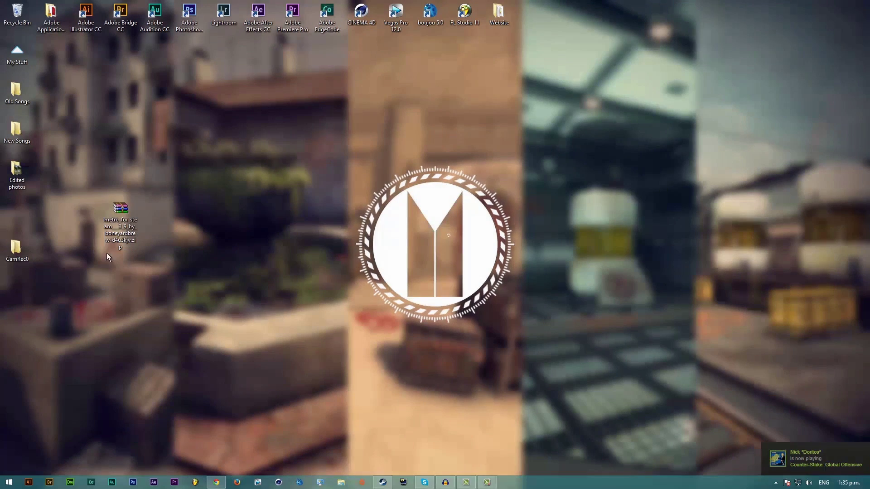
double_click(119, 208)
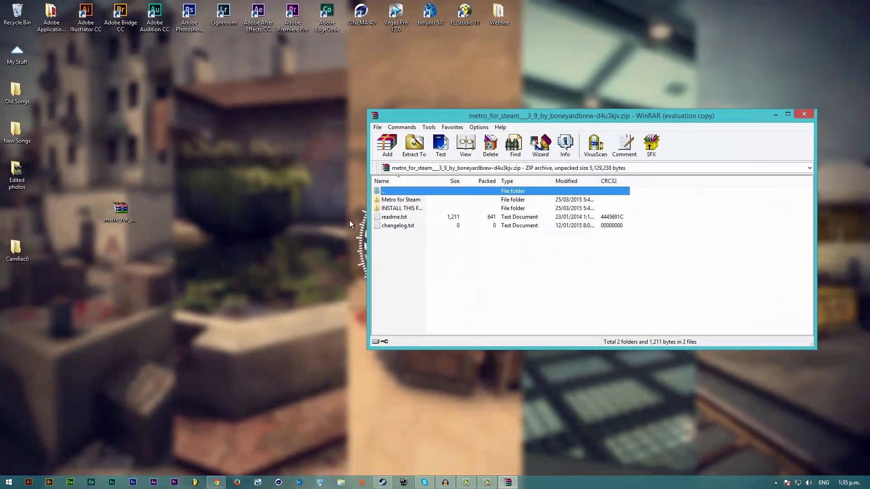
click(399, 200)
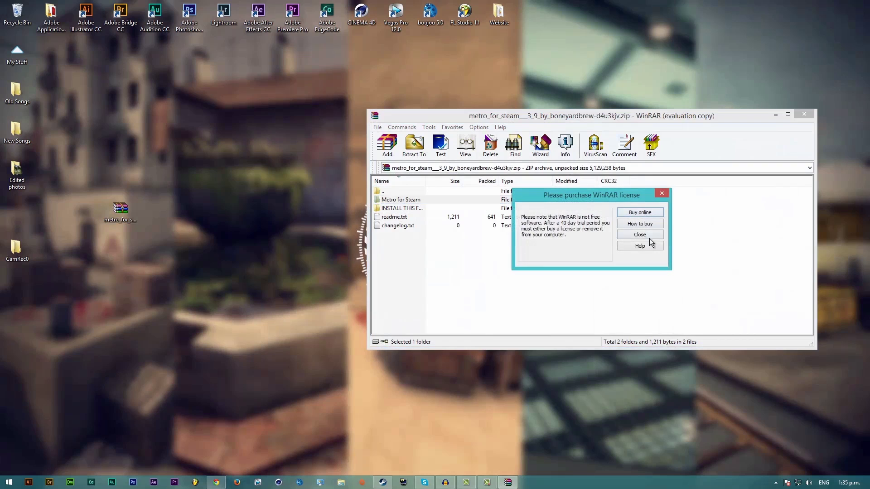
click(647, 237)
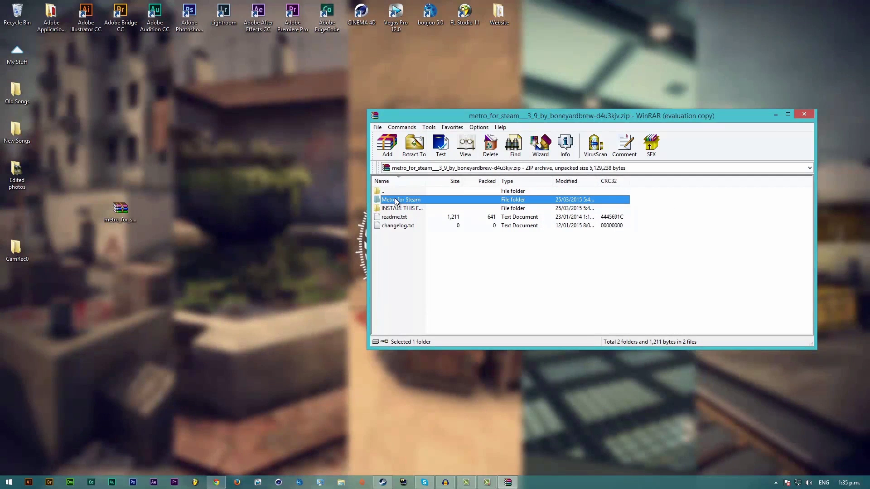
drag(405, 202, 323, 204)
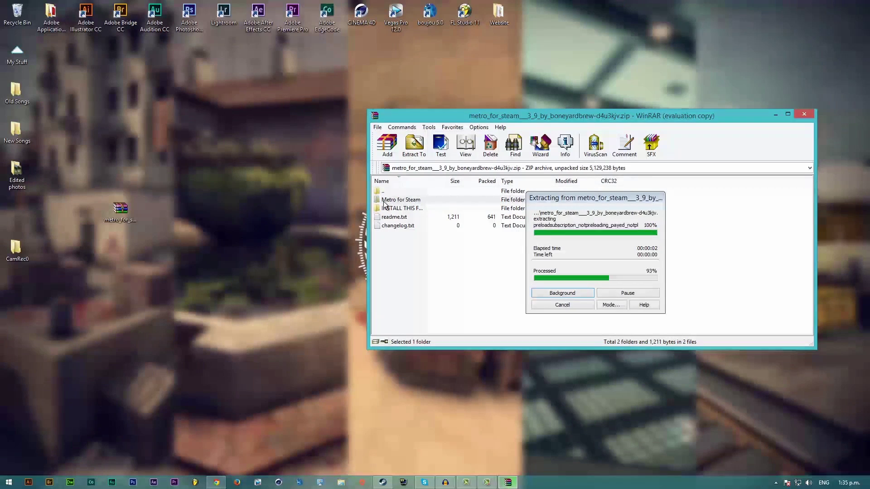
Look at segoeuisl.ttf in the archive's INSTALL THIS FONT (WINDOWS 7 AND OLDER) folder and close the archive
double_click(405, 208)
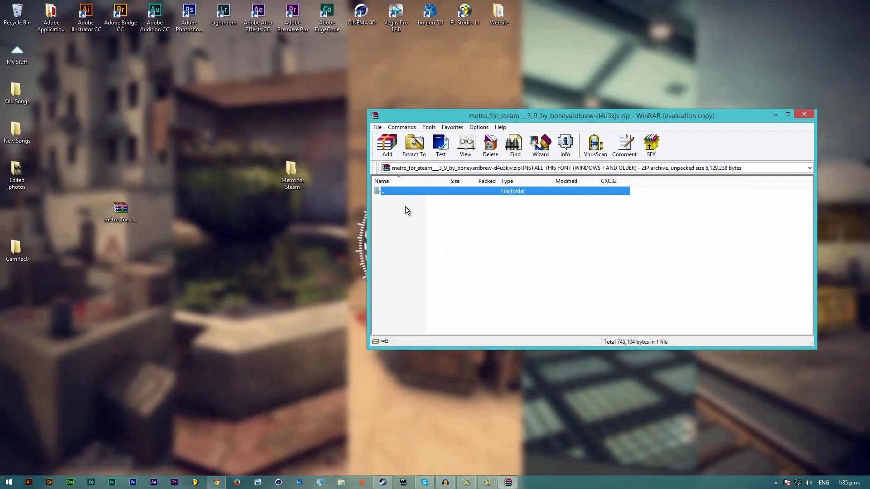
click(389, 200)
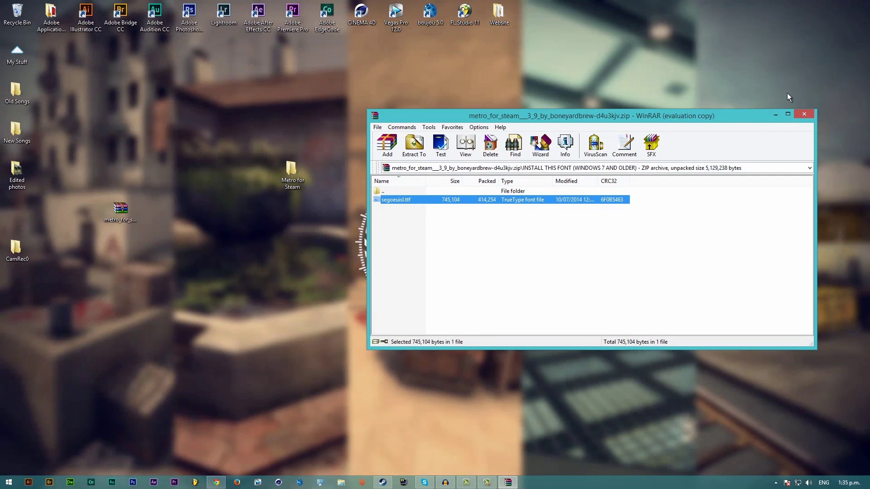
click(803, 114)
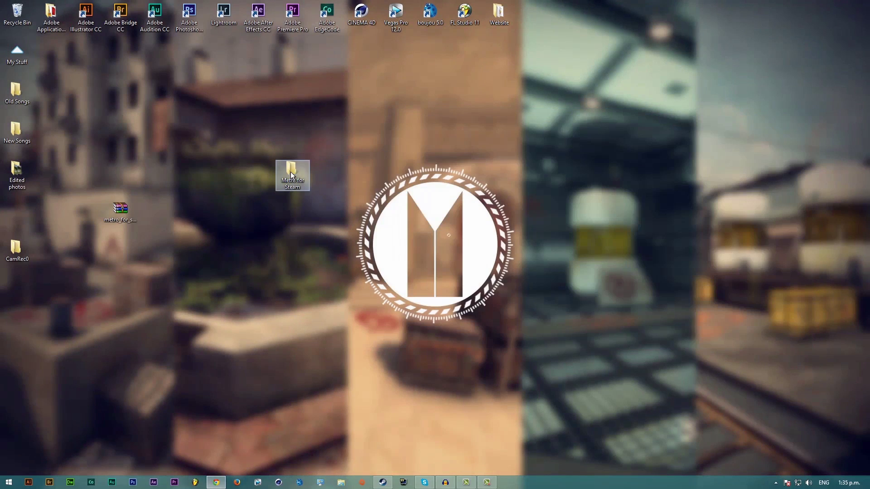
Place the extracted folder beside the archive, inspect C:\Program Files (x86)\Steam\skins in File Explorer, and close the window
drag(290, 171, 188, 214)
click(341, 481)
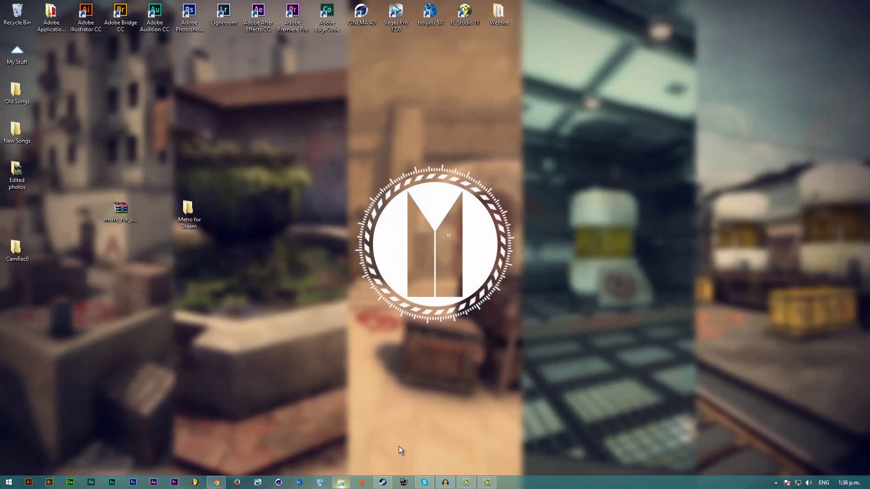
double_click(600, 245)
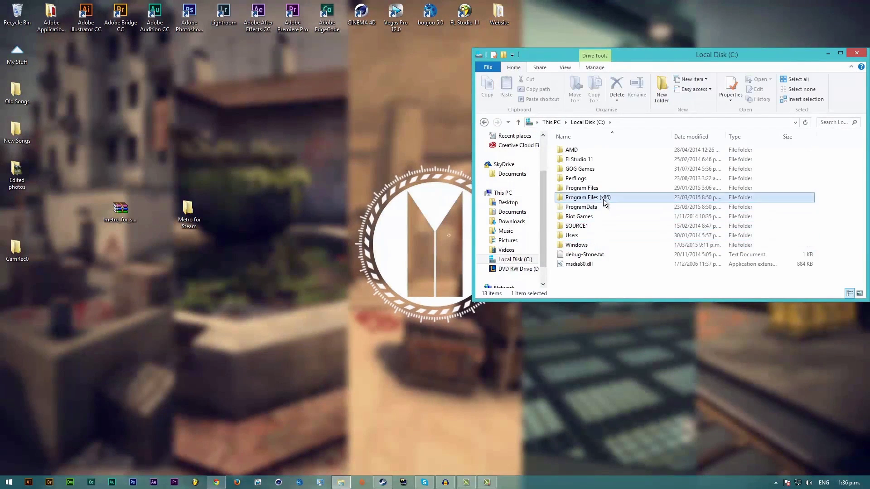
double_click(603, 199)
scroll(602, 199, down, 15)
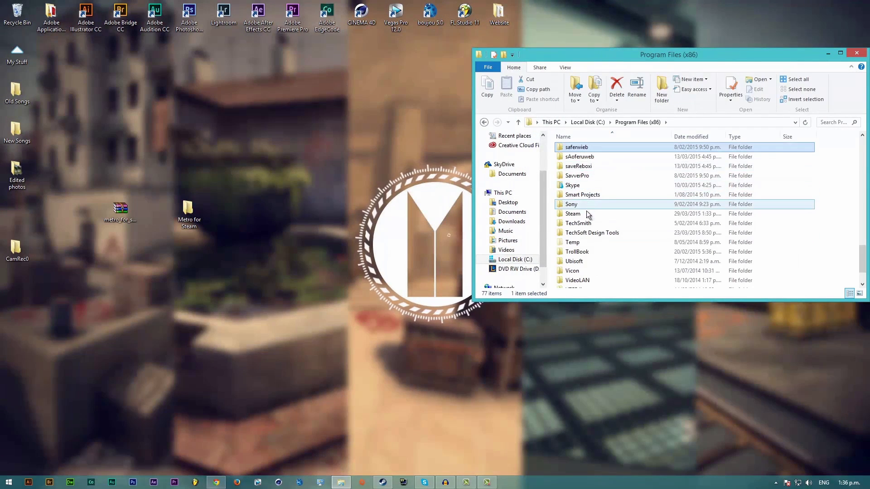
double_click(586, 210)
scroll(589, 189, down, 5)
click(578, 158)
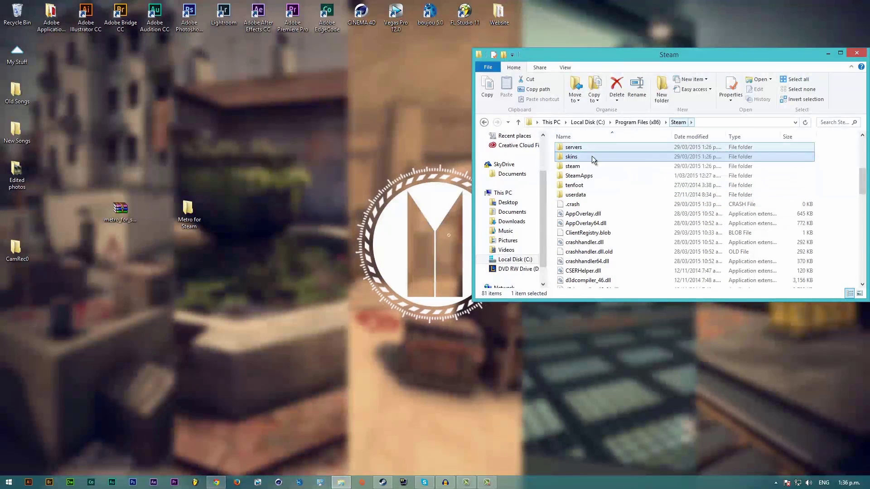
double_click(571, 156)
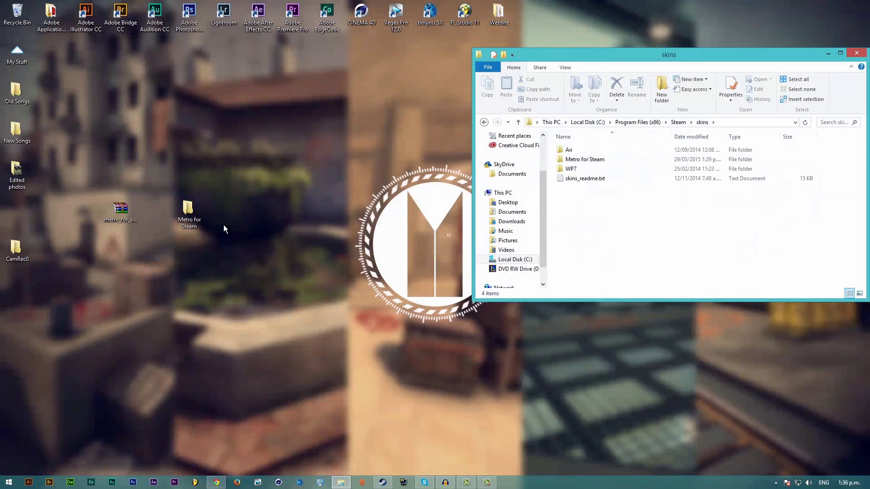
mouse_move(189, 216)
mouse_down()
mouse_move(550, 174)
mouse_move(189, 214)
mouse_up()
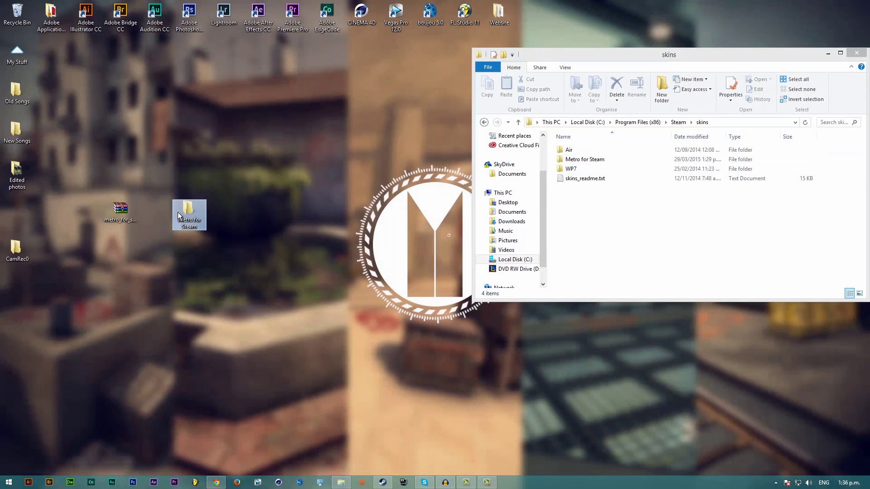
click(856, 56)
Set Steam's interface skin to Metro for Steam in the settings and restart Steam to apply it
click(383, 482)
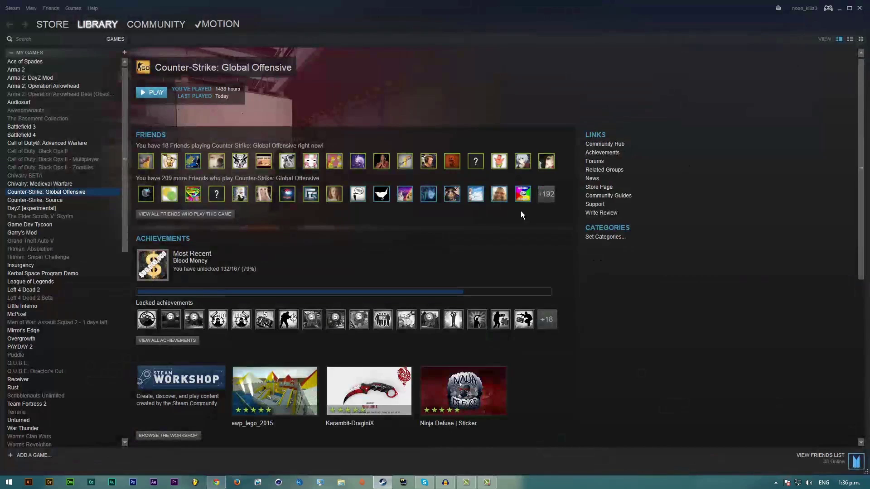
click(11, 8)
click(30, 74)
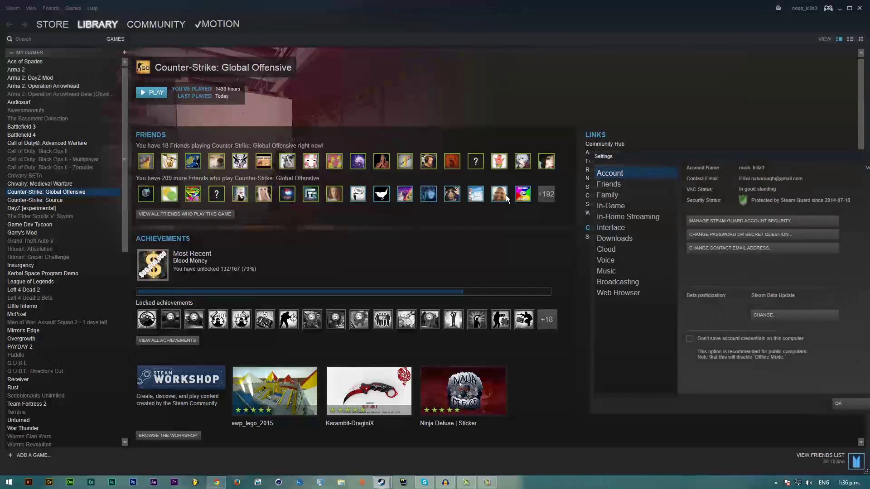
click(613, 228)
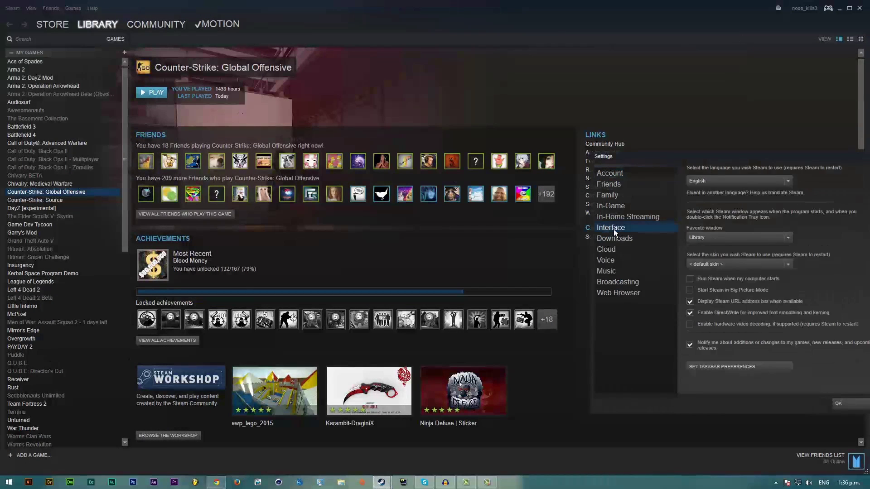
click(734, 264)
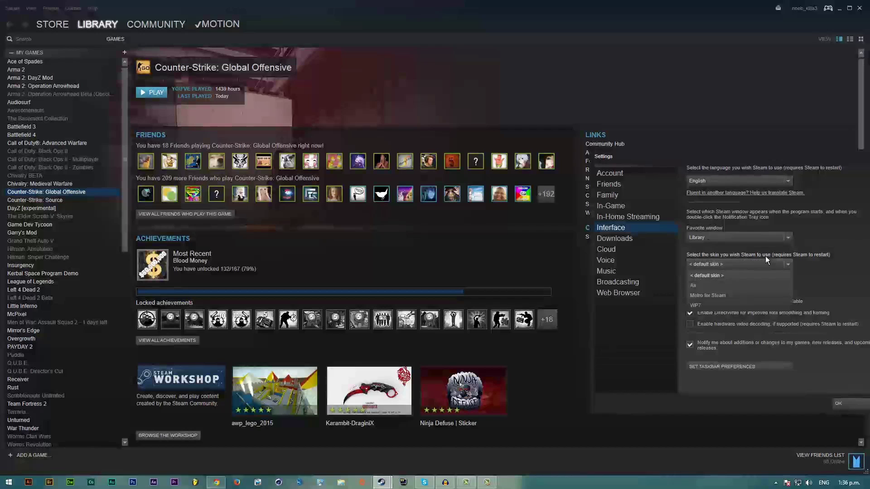
click(705, 296)
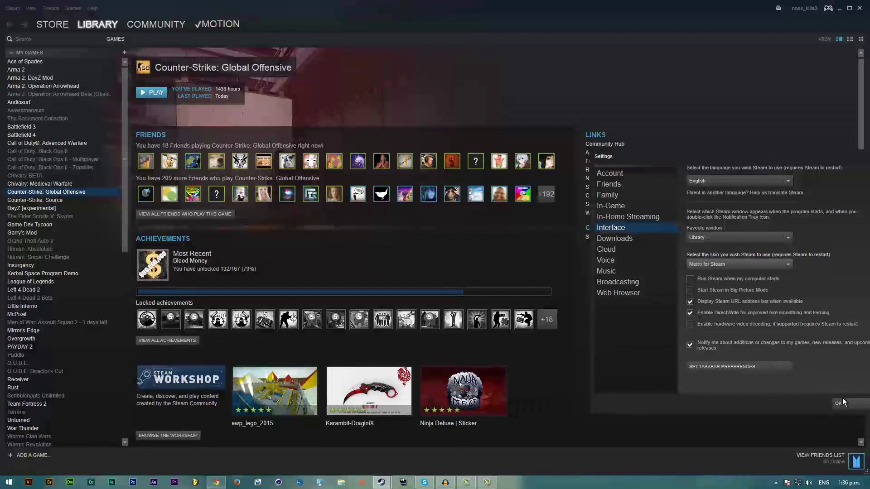
drag(812, 159, 712, 103)
click(760, 354)
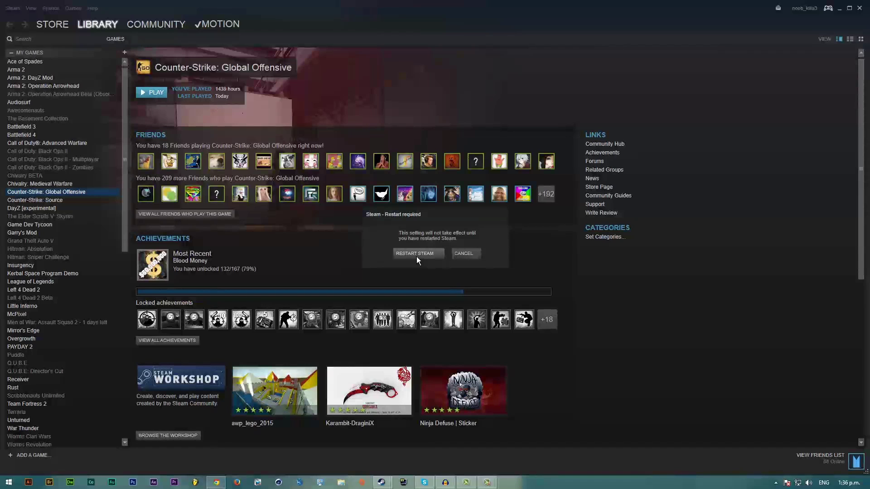
click(416, 256)
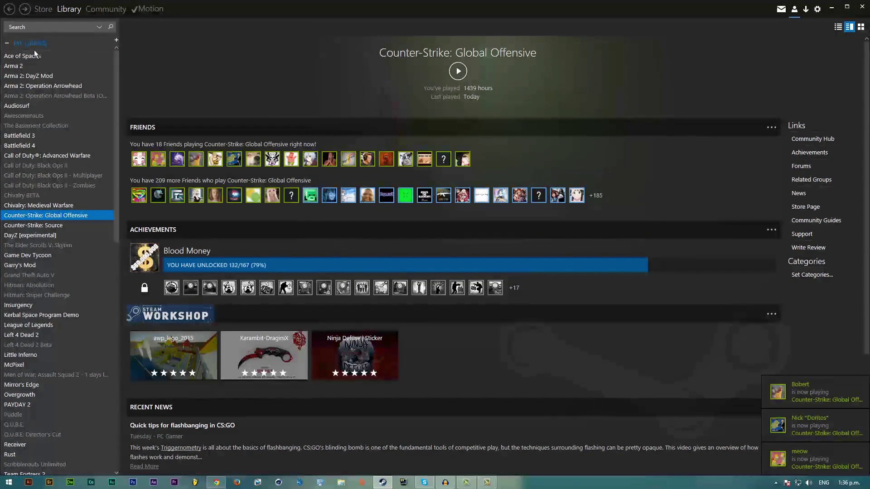
Examine the new skin on the Ace of Spades library page, the friends list and two friends' chat windows
click(27, 56)
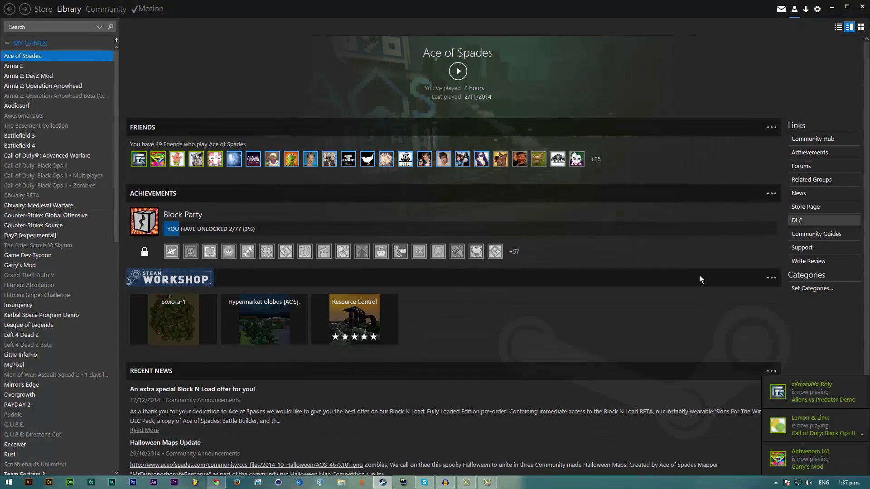
click(797, 11)
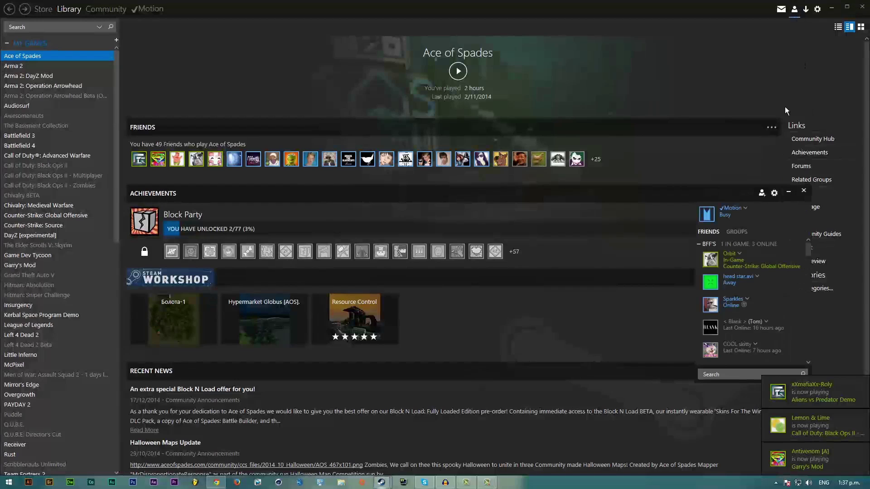
click(747, 300)
click(753, 311)
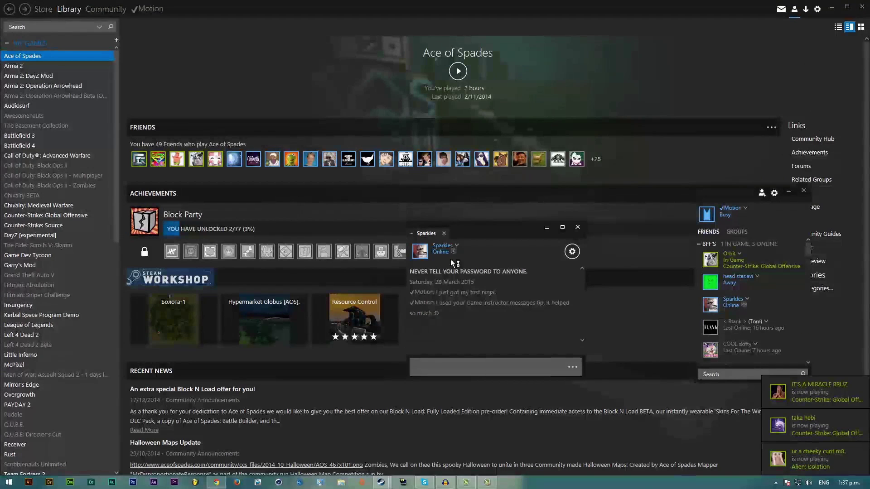
click(577, 227)
click(738, 254)
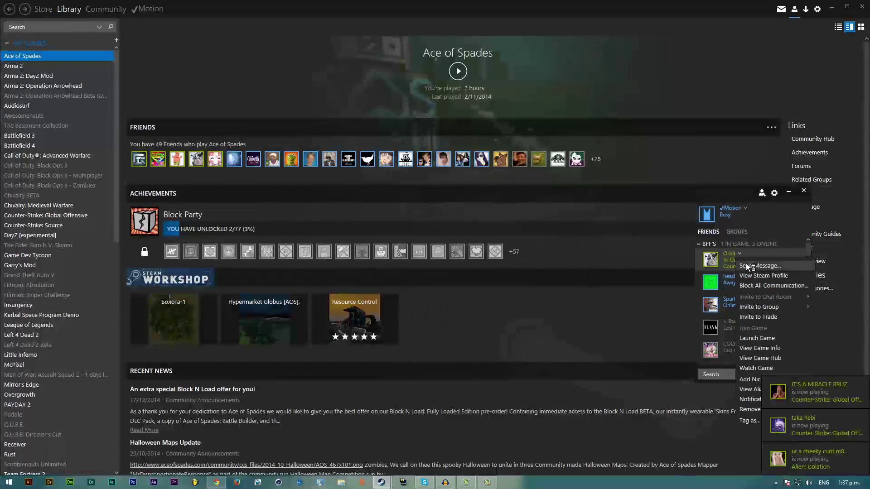
click(746, 264)
click(580, 230)
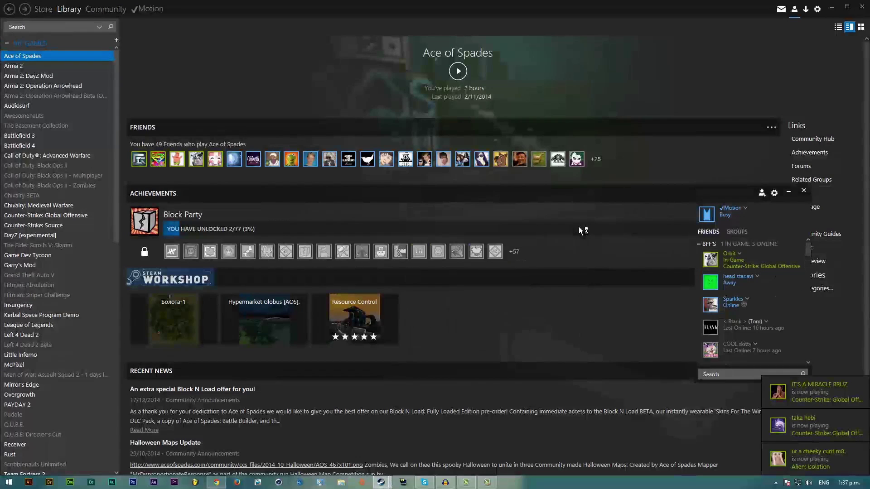
Look at the profile-name section of the restyled Friends settings, and close the settings and the friends list
click(744, 209)
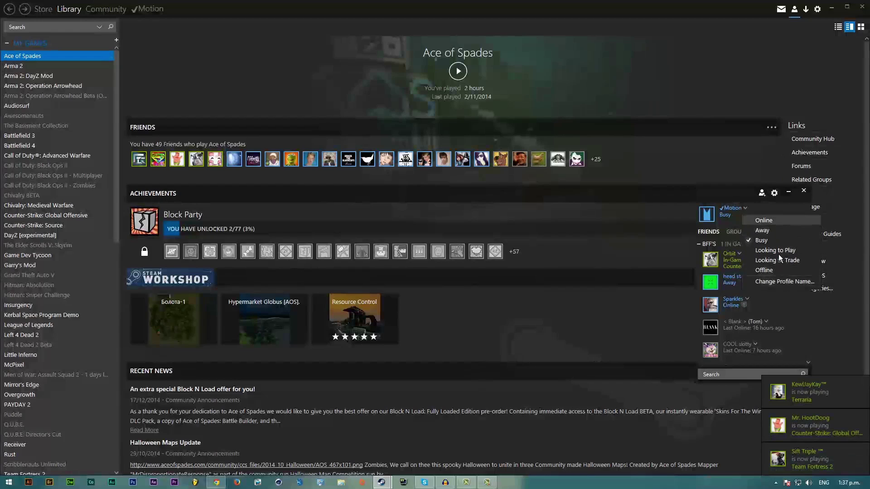
click(777, 282)
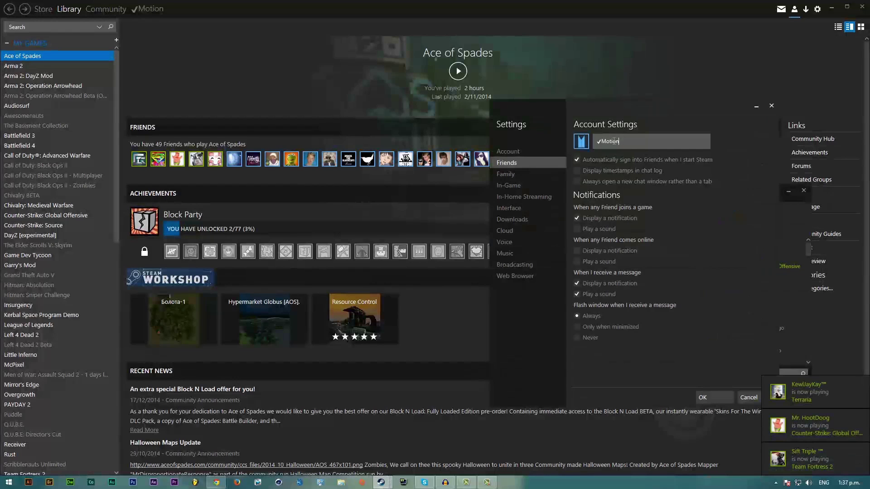
click(771, 107)
click(804, 191)
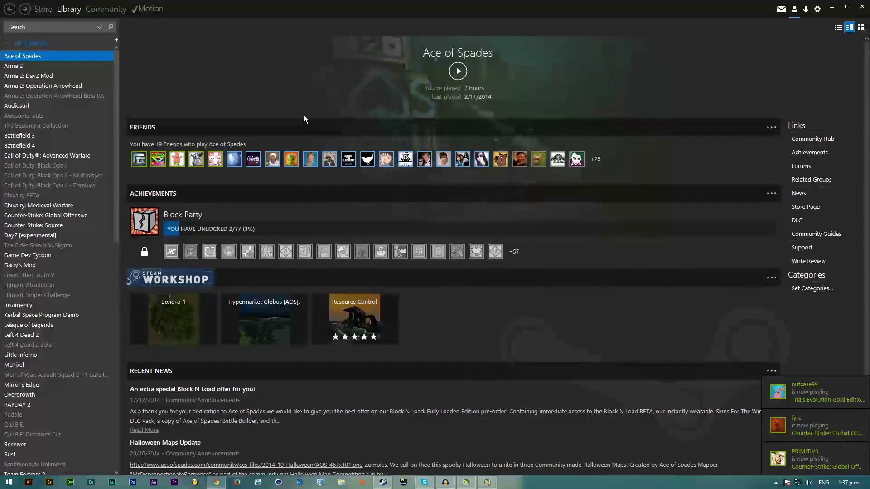
Switch to Chrome, open the web version of the Settings App from metroforsteam.com, and dismiss the advertisement above the accent colours
click(216, 484)
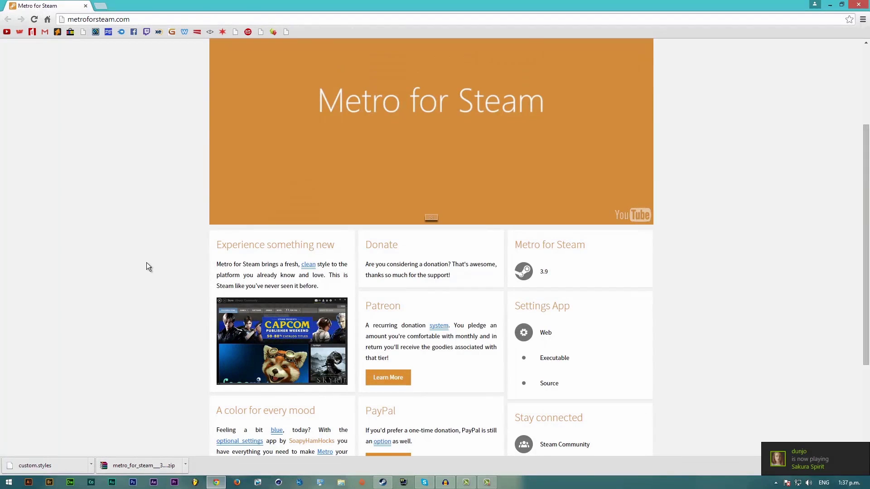
scroll(146, 267, down, 3)
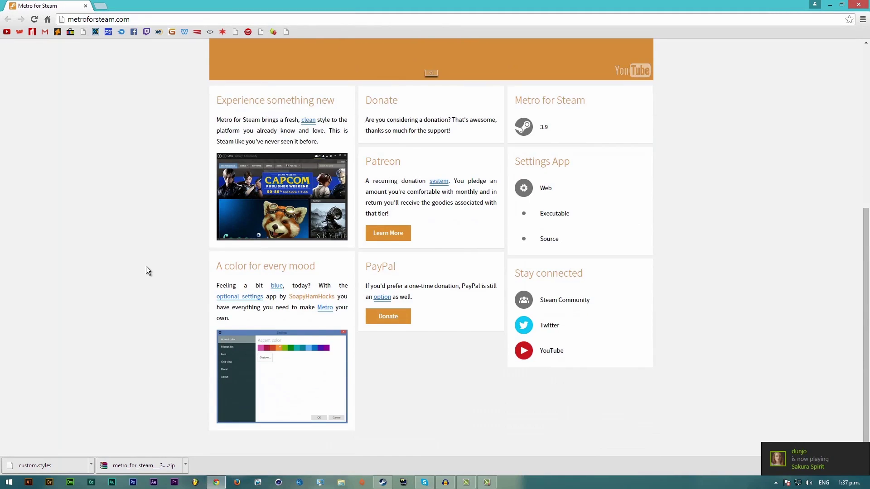
scroll(145, 266, up, 1)
click(383, 482)
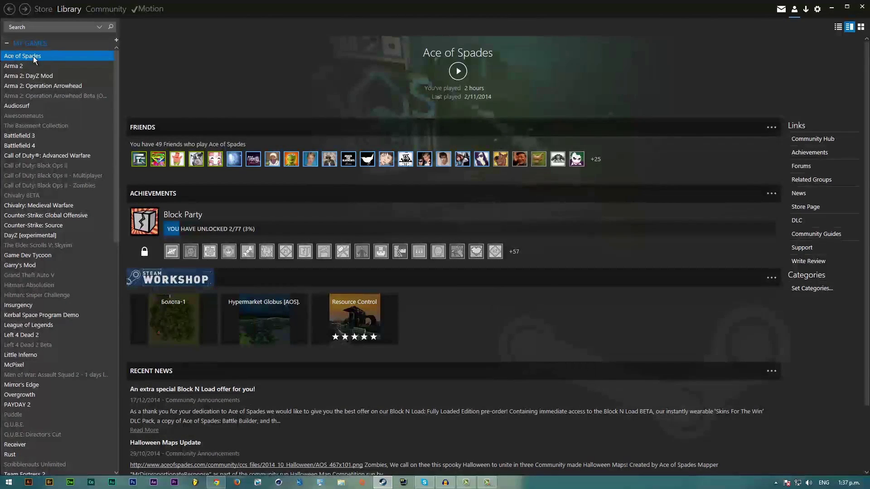
click(216, 482)
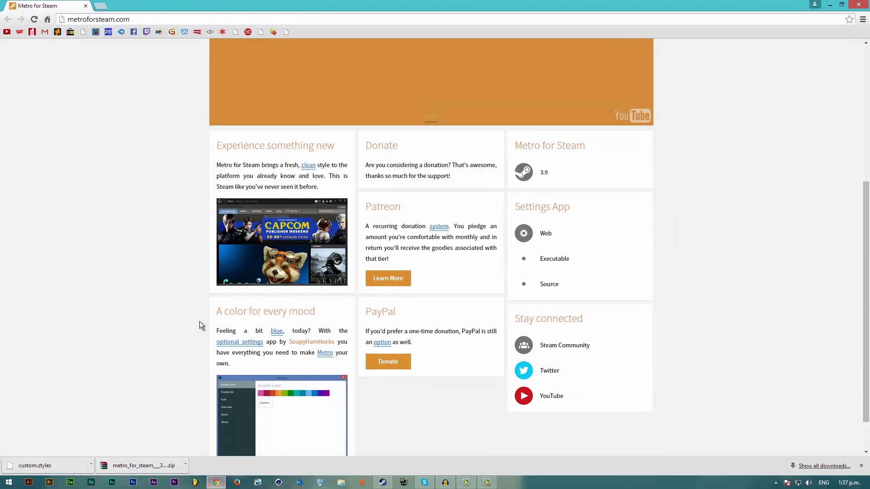
click(547, 239)
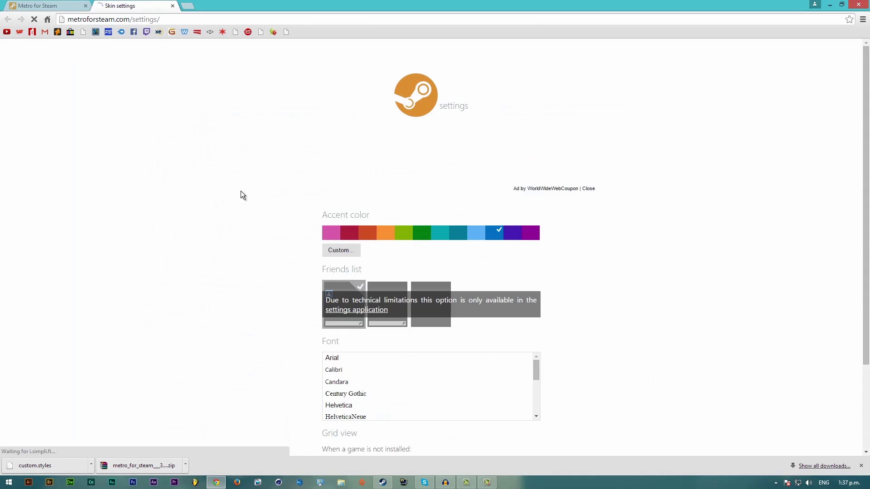
click(588, 189)
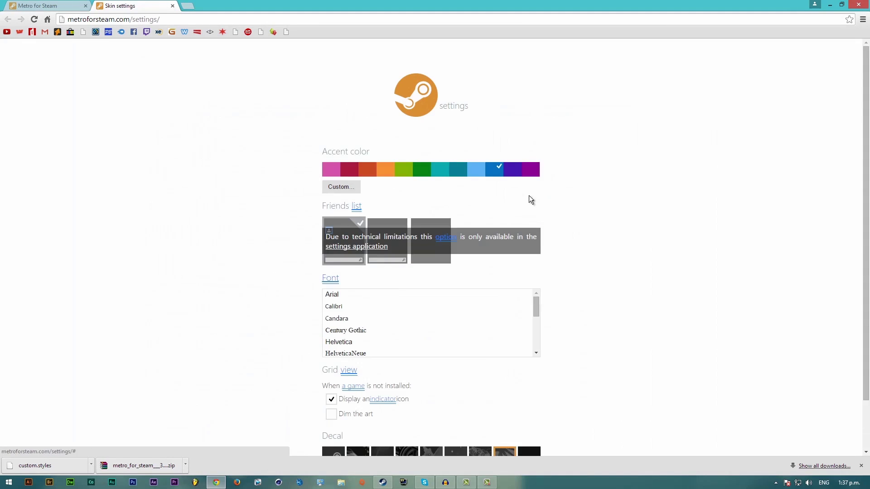
Set the skin preset's accent color to lime green and its font to Segoe UI, and save and download the preset
click(408, 172)
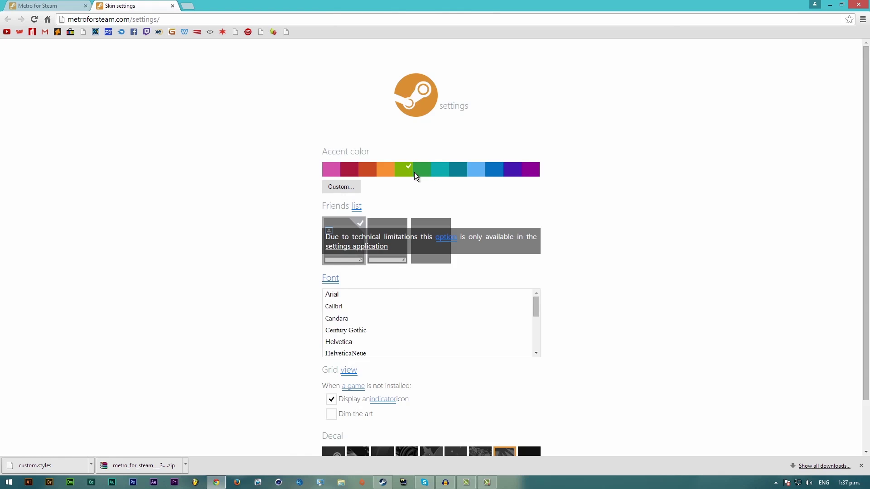
scroll(249, 240, down, 2)
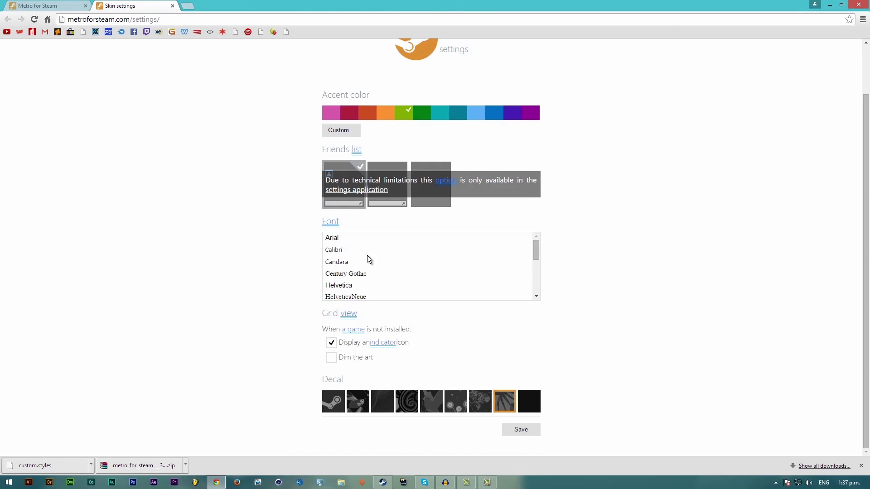
drag(537, 254, 533, 281)
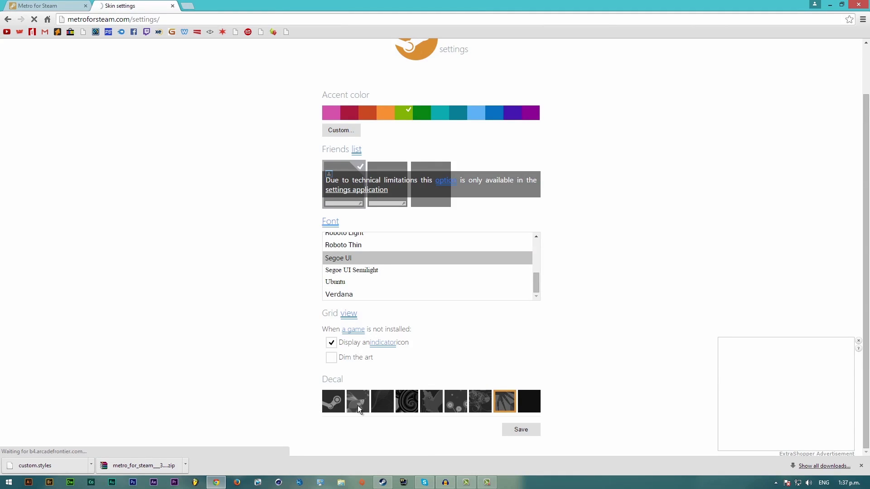
click(383, 481)
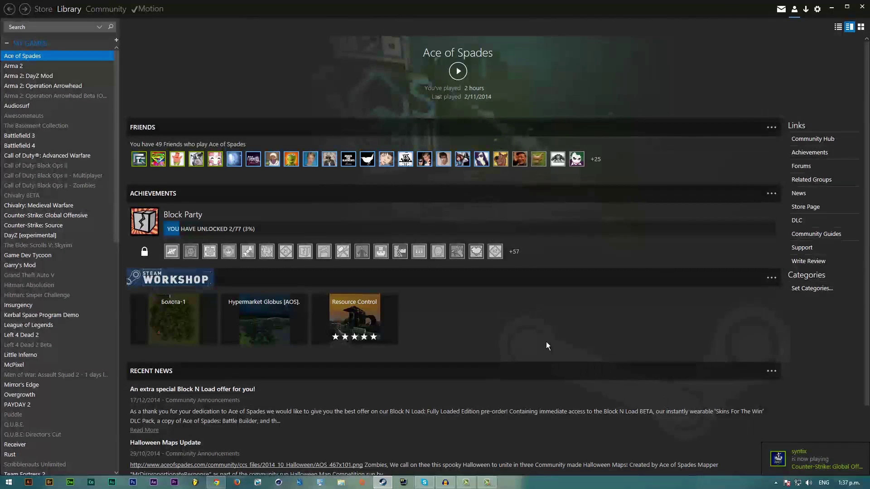
click(216, 482)
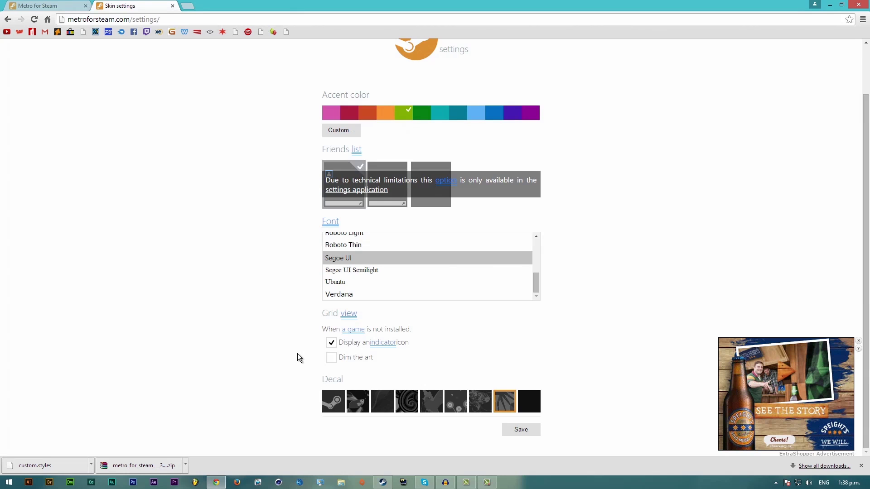
click(521, 430)
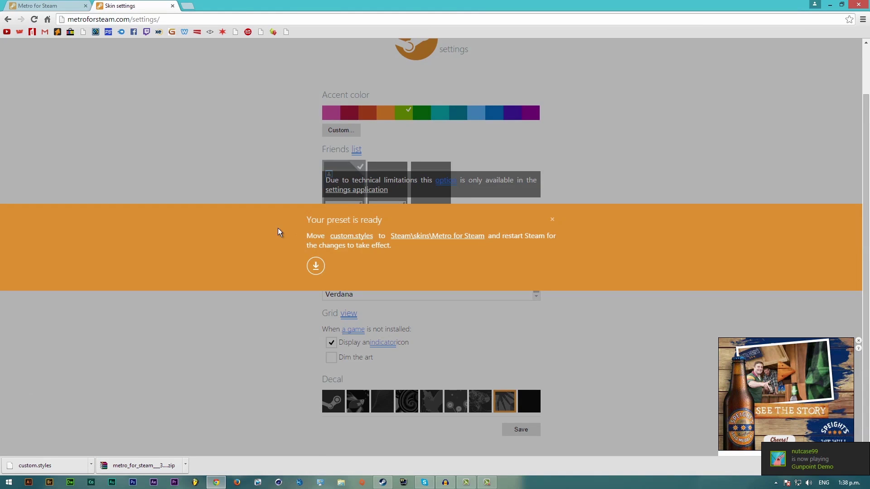
click(316, 268)
Put the downloaded custom (1).styles file on the desktop beside the Metro for Steam folder and minimize Chrome
drag(433, 4, 869, 4)
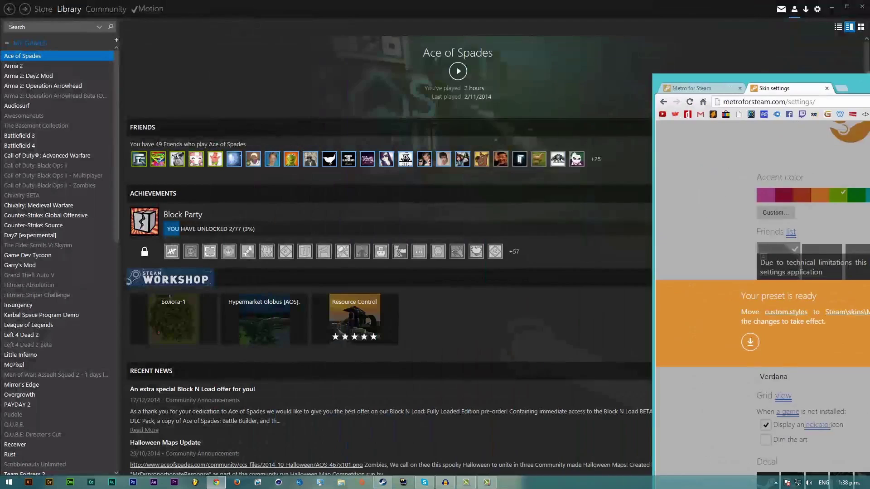
click(867, 482)
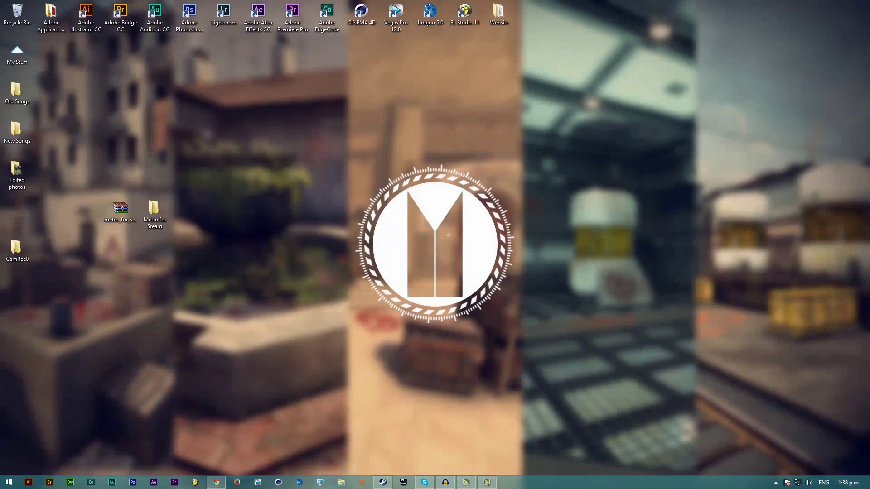
key(alt+Tab)
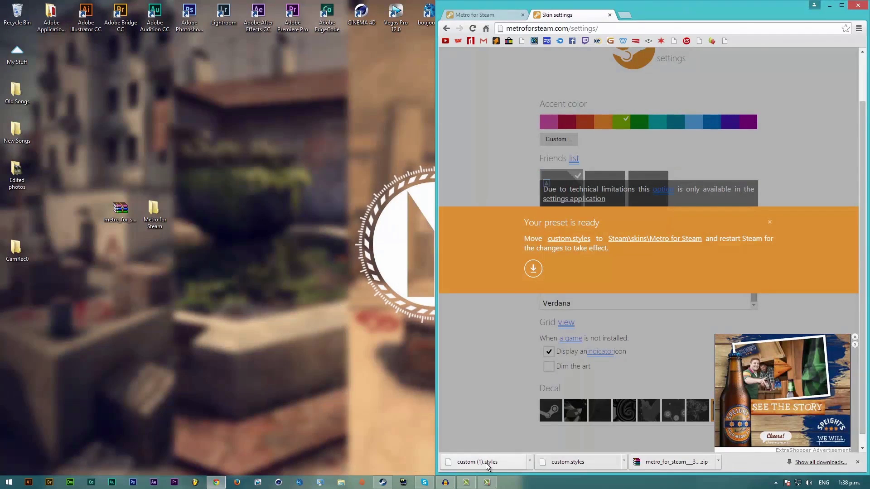
drag(487, 463, 223, 319)
drag(198, 261, 186, 210)
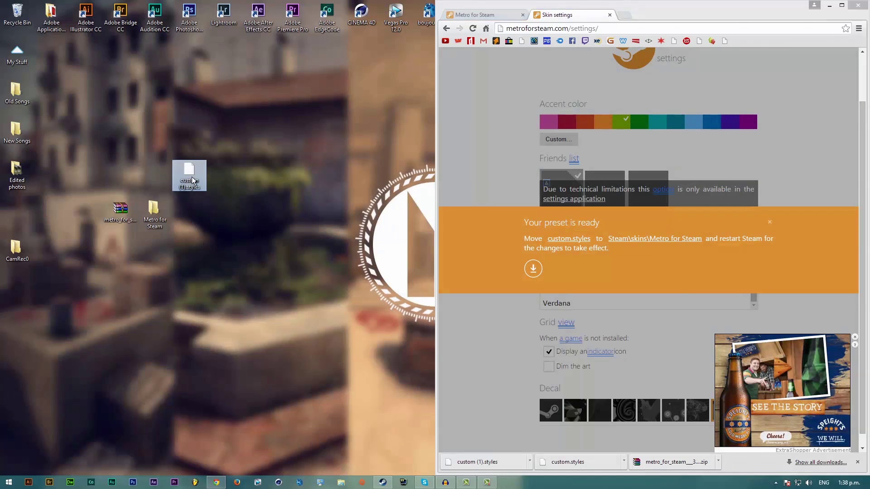
click(829, 5)
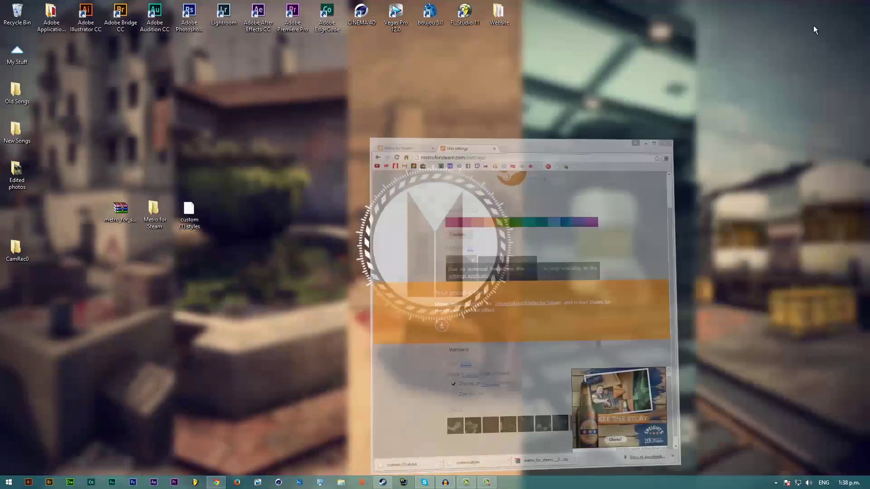
In File Explorer, move custom (1).styles from the desktop into C:\Program Files (x86)\Steam\skins\Metro for Steam
key(super+e)
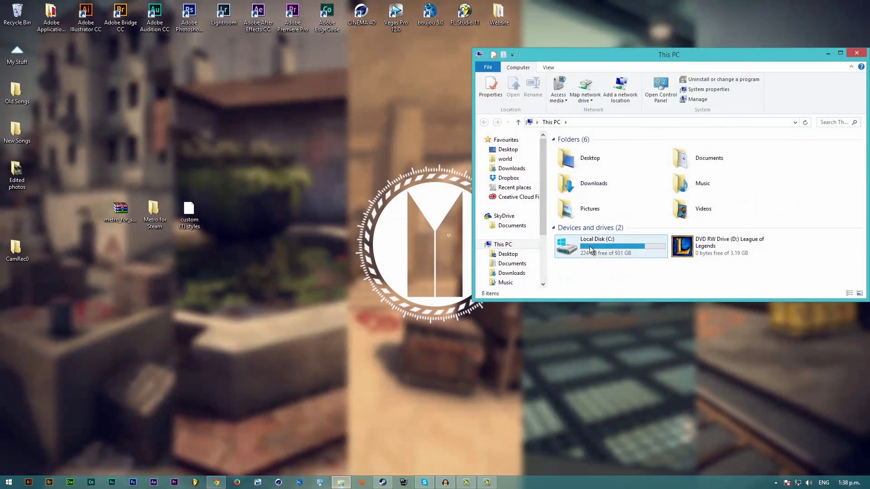
double_click(589, 245)
double_click(603, 197)
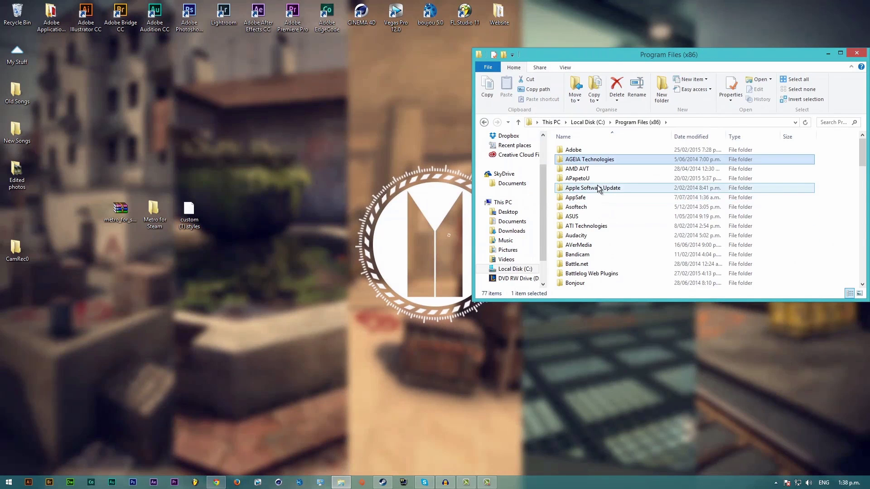
click(599, 207)
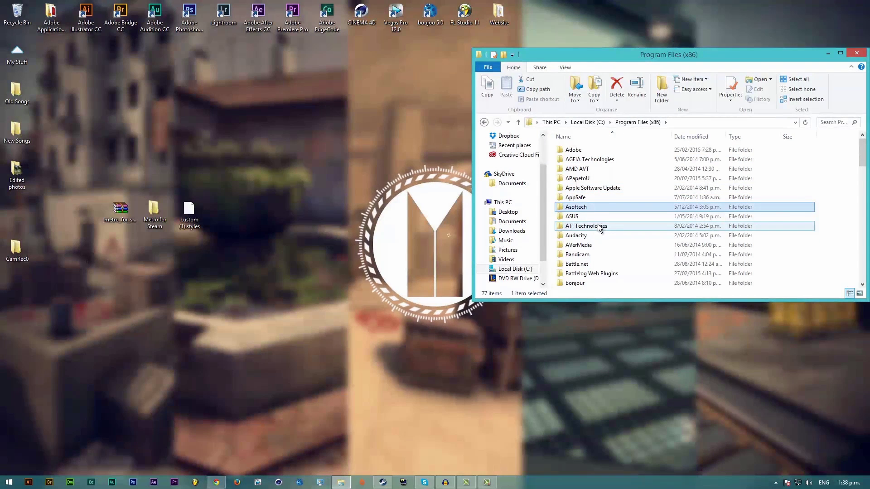
key(s)
double_click(585, 214)
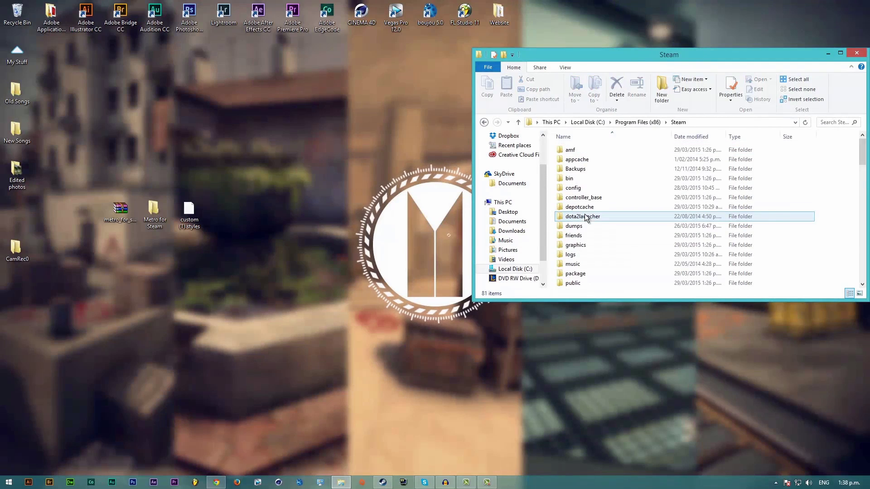
key(s)
click(585, 166)
double_click(582, 157)
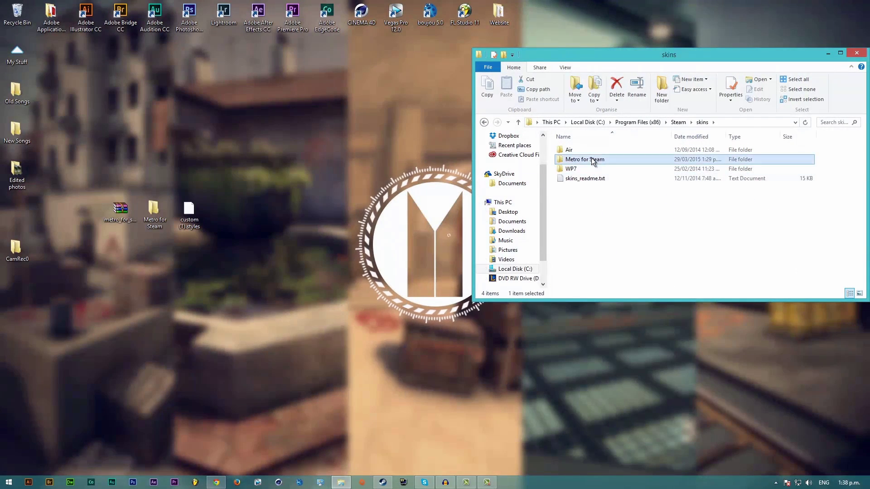
double_click(590, 159)
click(201, 213)
drag(201, 213, 613, 273)
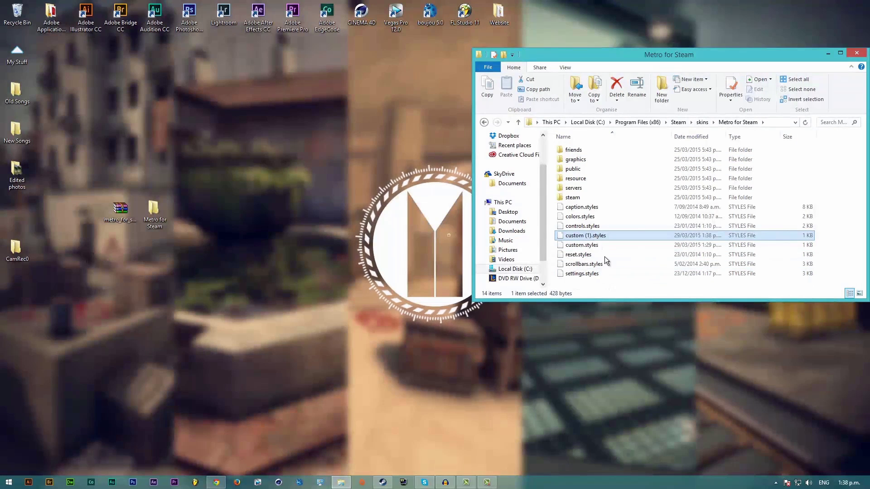
Try to rename custom (1).styles to custom.styles alongside the existing file of that name
right_click(591, 237)
click(616, 341)
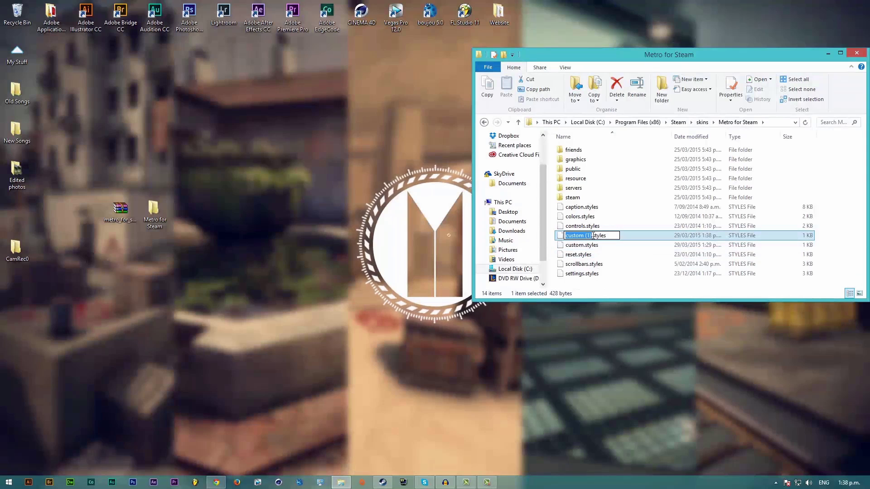
key(Right)
key(BackSpace)
key(BackSpace)
key(BackSpace)
key(BackSpace)
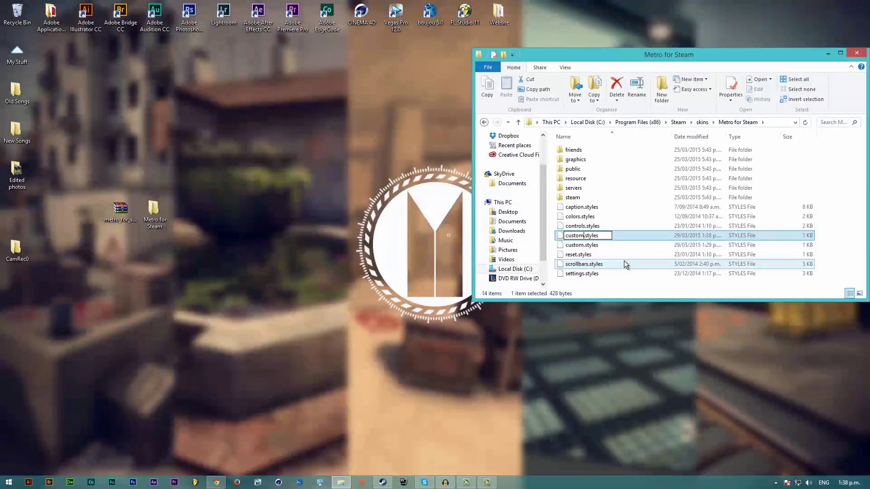
key(Return)
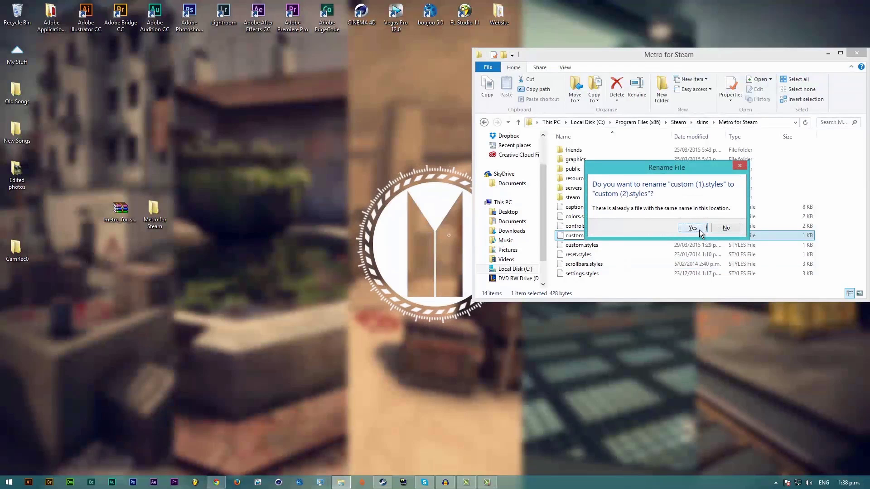
click(724, 227)
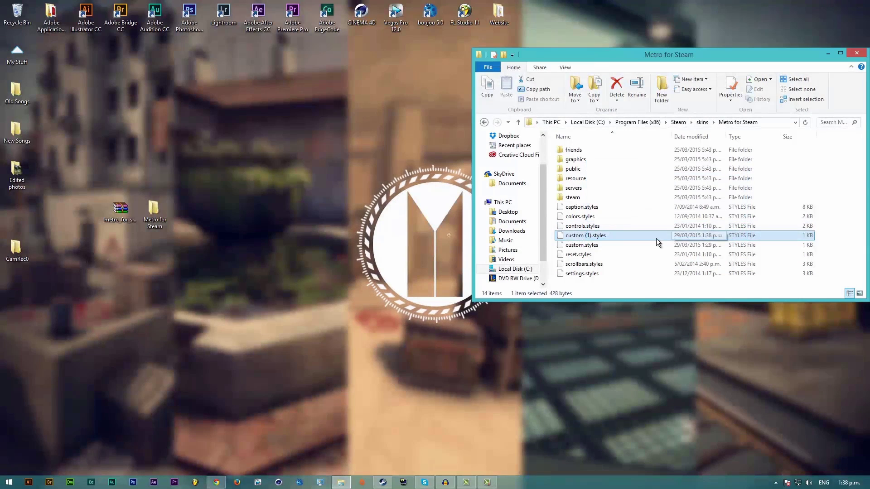
Delete the old custom.styles from the skin folder and rename custom (1).styles to custom.styles
click(597, 245)
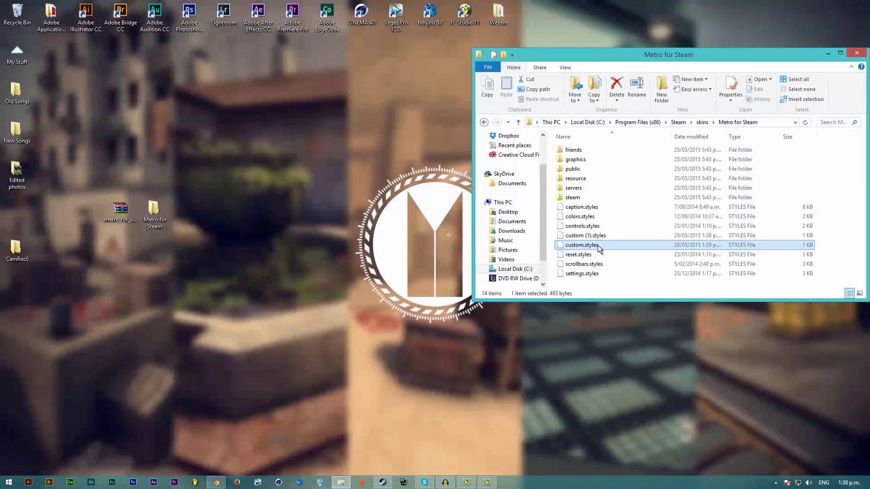
key(Delete)
click(596, 238)
right_click(596, 239)
click(616, 341)
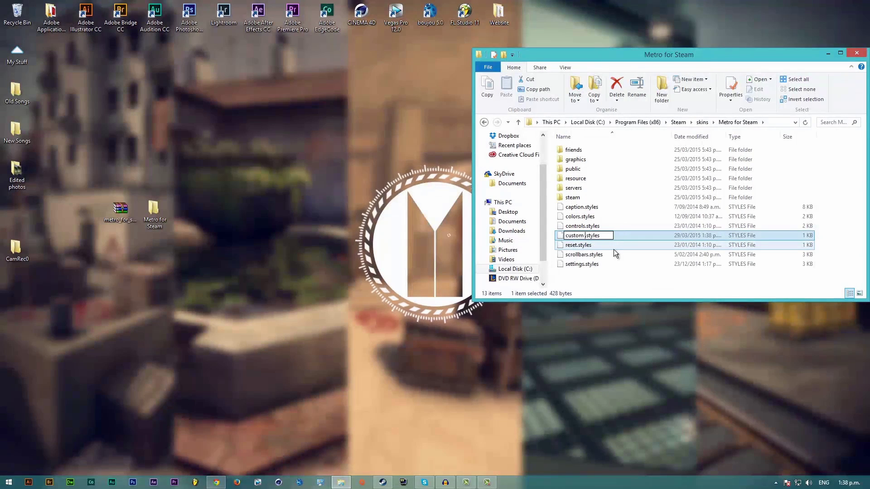
key(BackSpace)
key(BackSpace)
key(BackSpace)
key(Return)
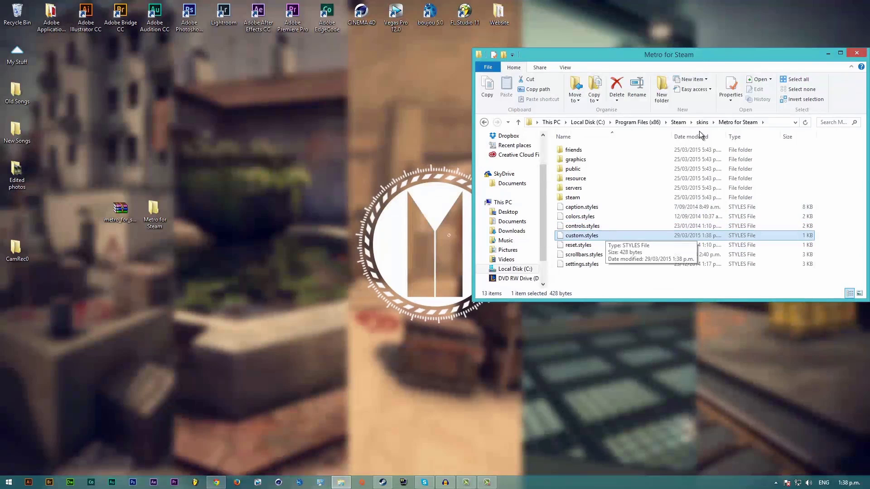
Switch to Steam, restart it so the replaced custom.styles preset loads, and reopen its library window
click(383, 482)
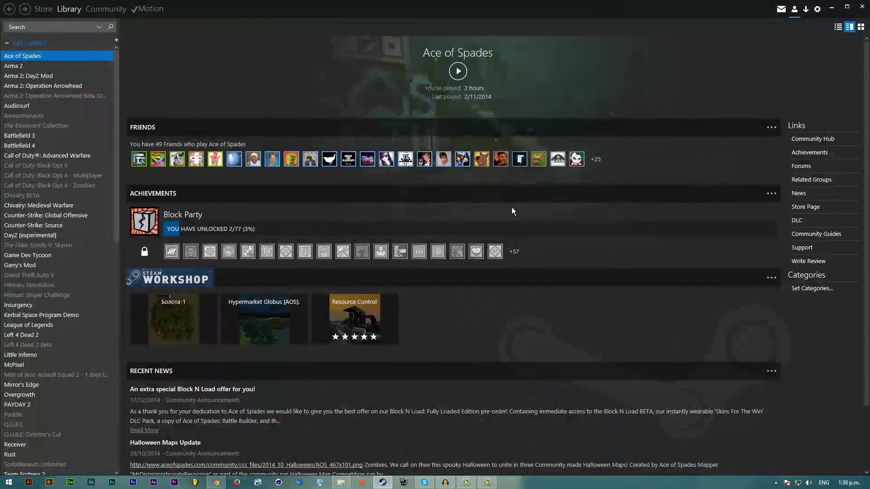
click(817, 10)
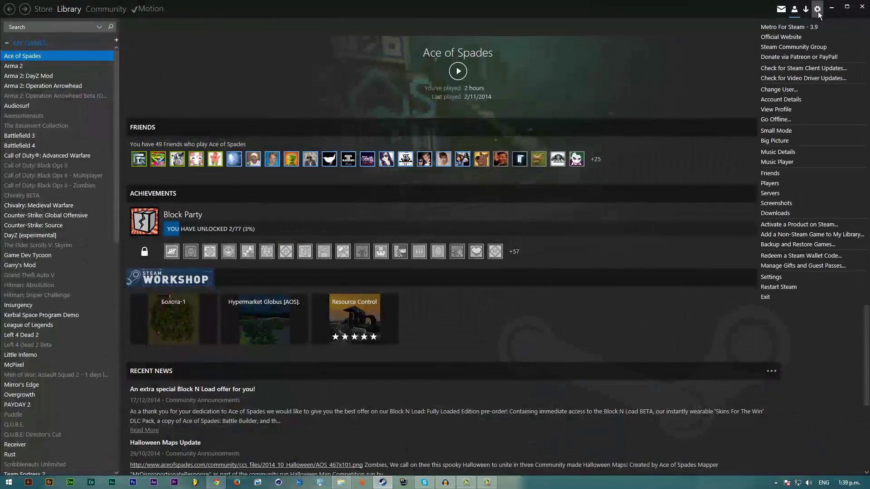
click(797, 289)
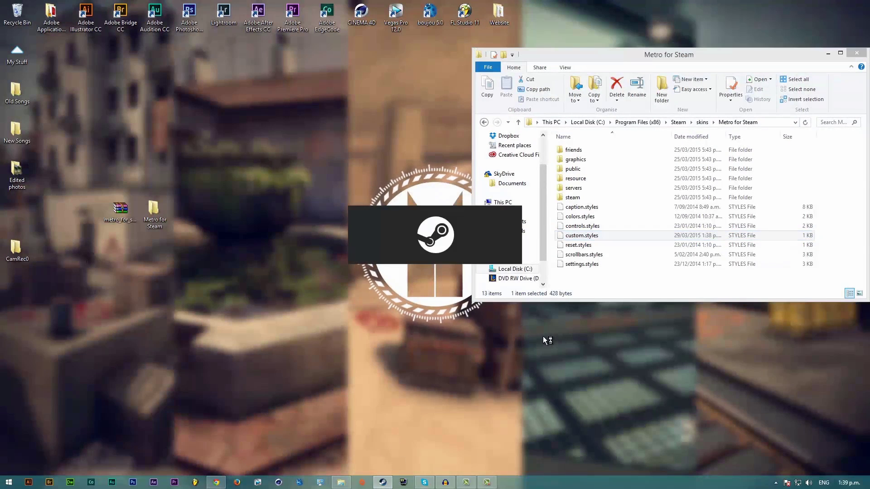
click(575, 240)
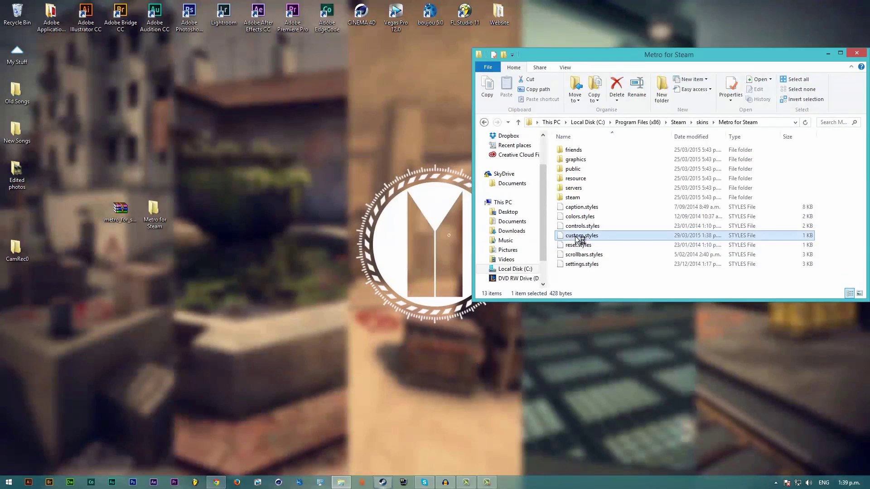
click(384, 483)
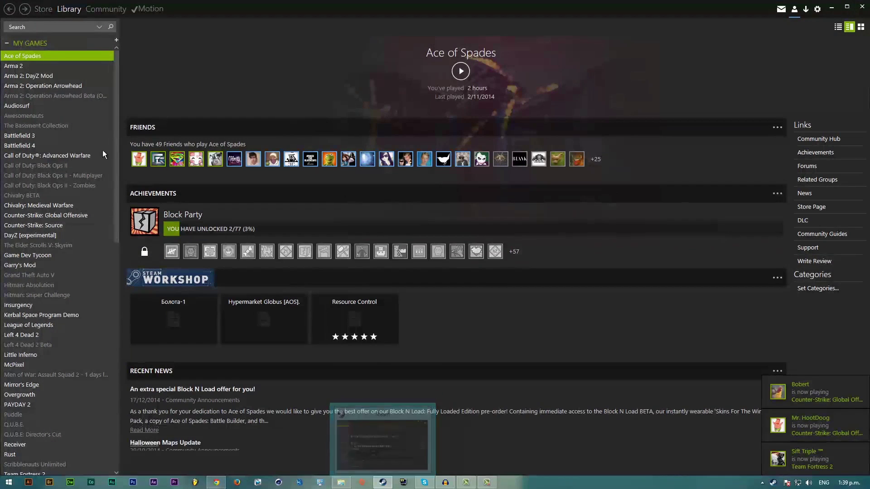
Check the new accent colour and font by selecting the Arma 2 entries in the game library, down to Operation Arrowhead Beta
click(13, 68)
click(25, 76)
click(35, 86)
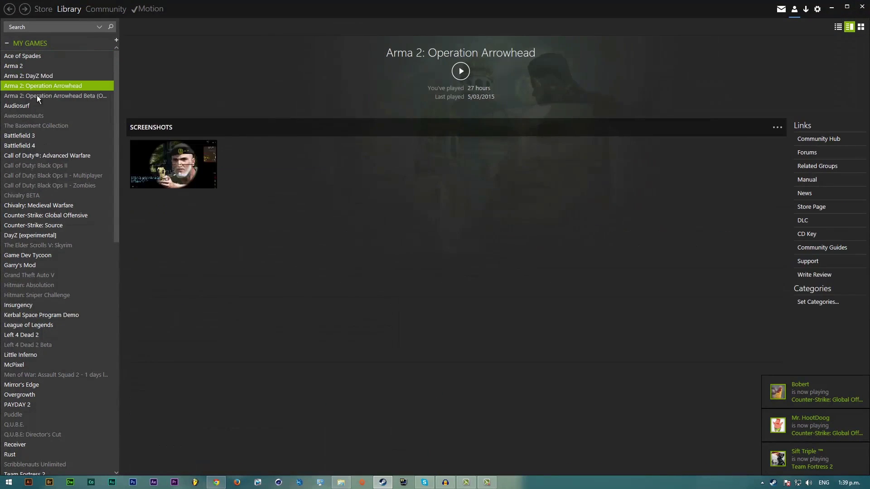
click(37, 96)
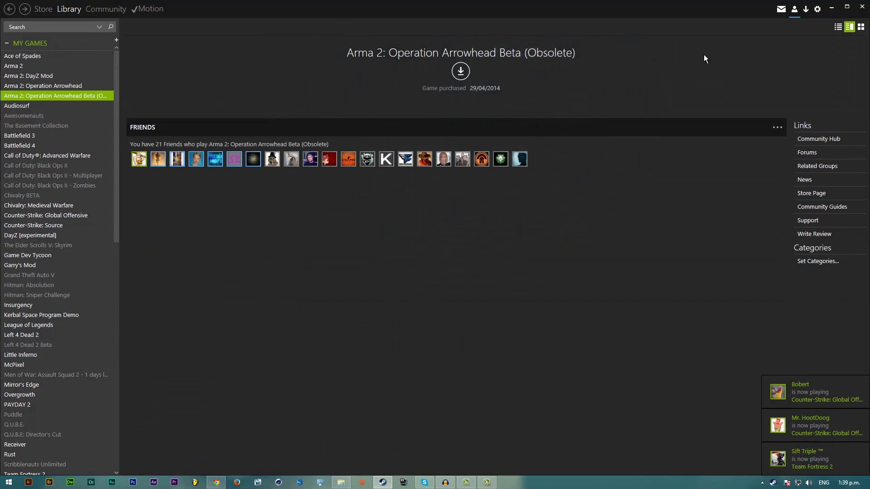
Compare the restyled library in its list and detail views, and select Ace of Spades in the list view
click(838, 27)
click(850, 27)
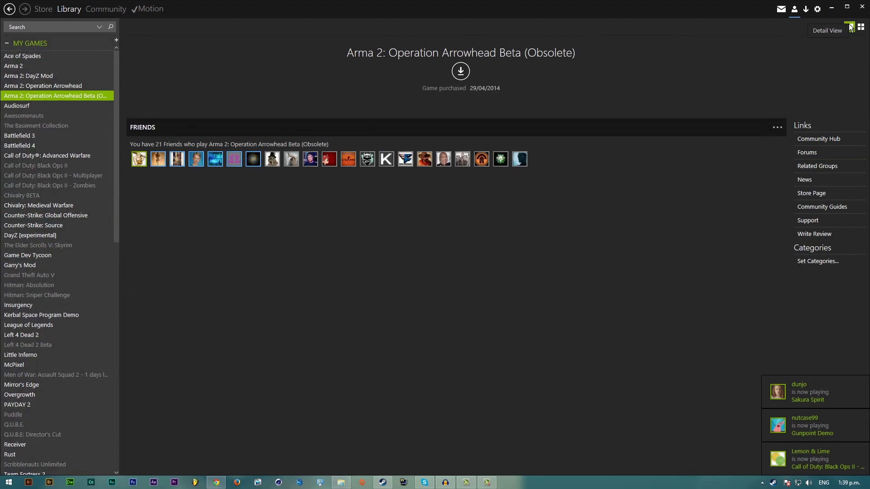
click(850, 27)
click(115, 140)
click(108, 72)
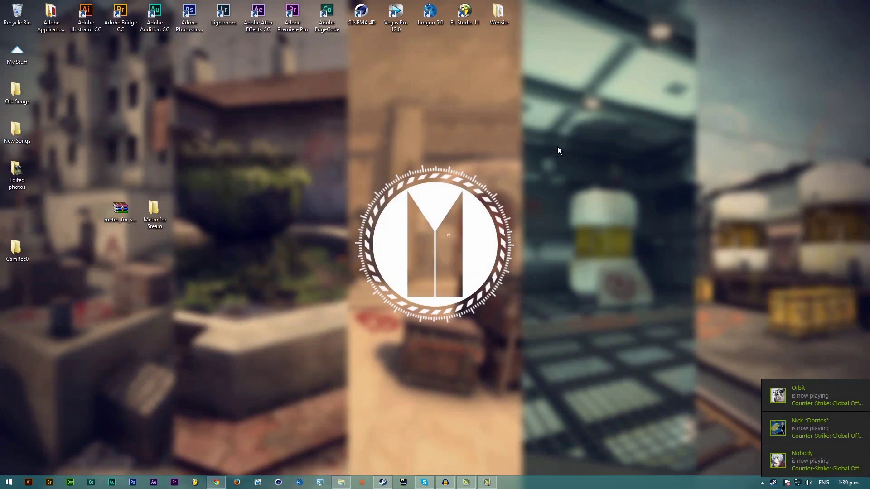
Bring the restyled Steam library back up from the desktop
drag(557, 146, 336, 358)
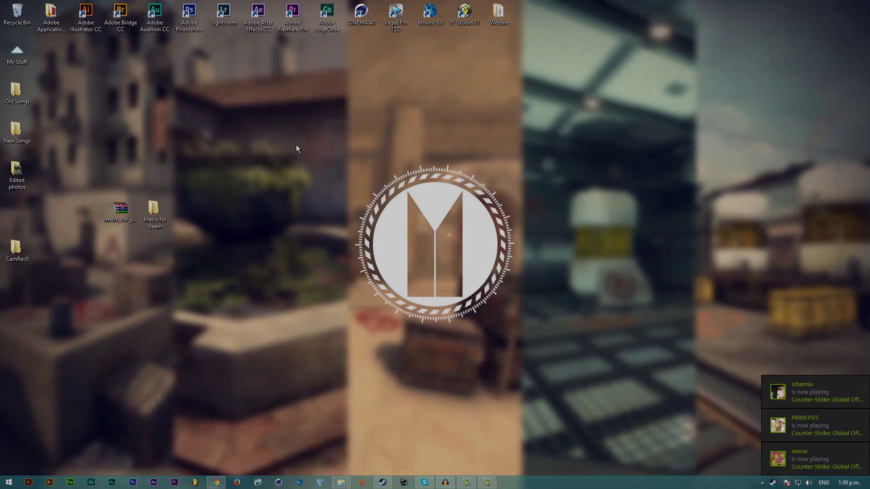
click(382, 483)
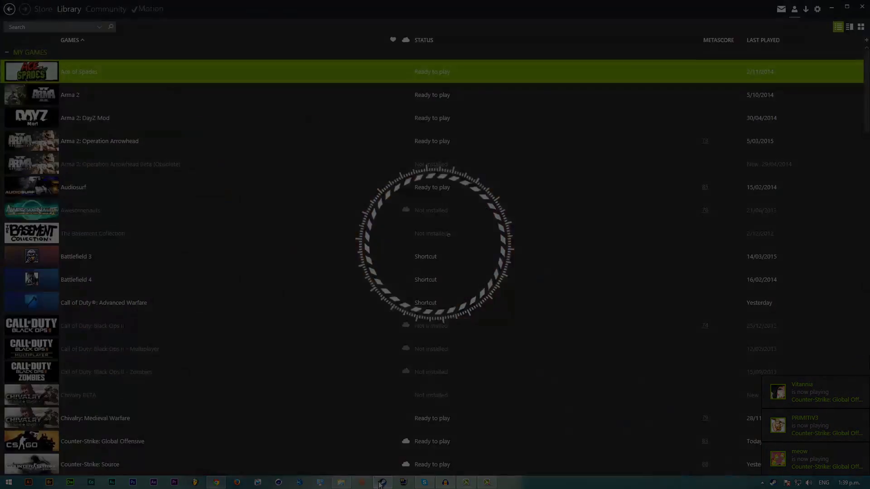